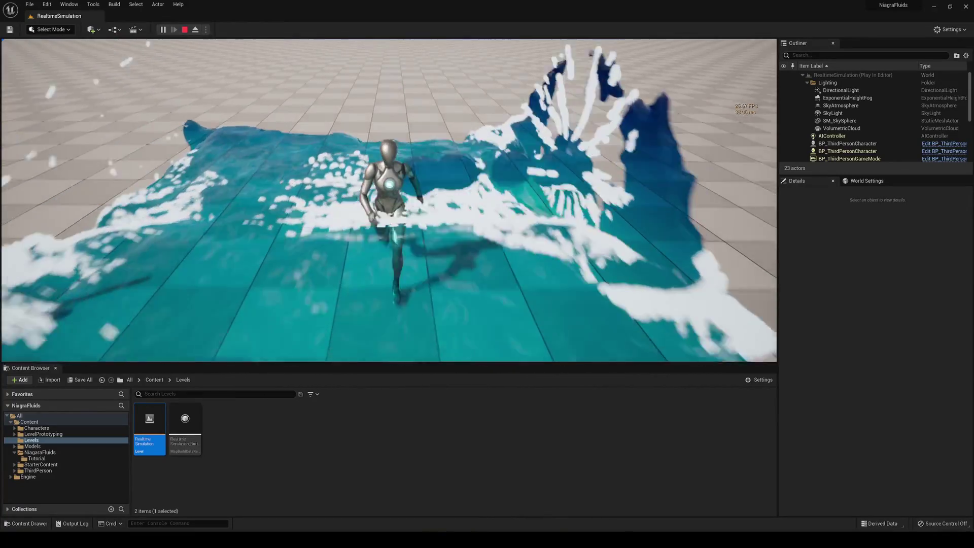
Walk the character through the water in the RealtimeSimulation filling demo.
key(w)
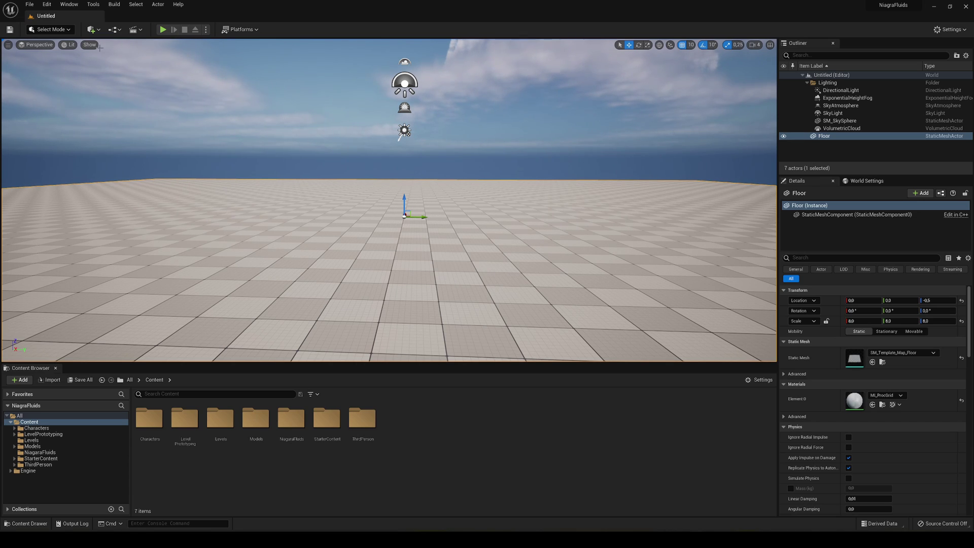
click(47, 4)
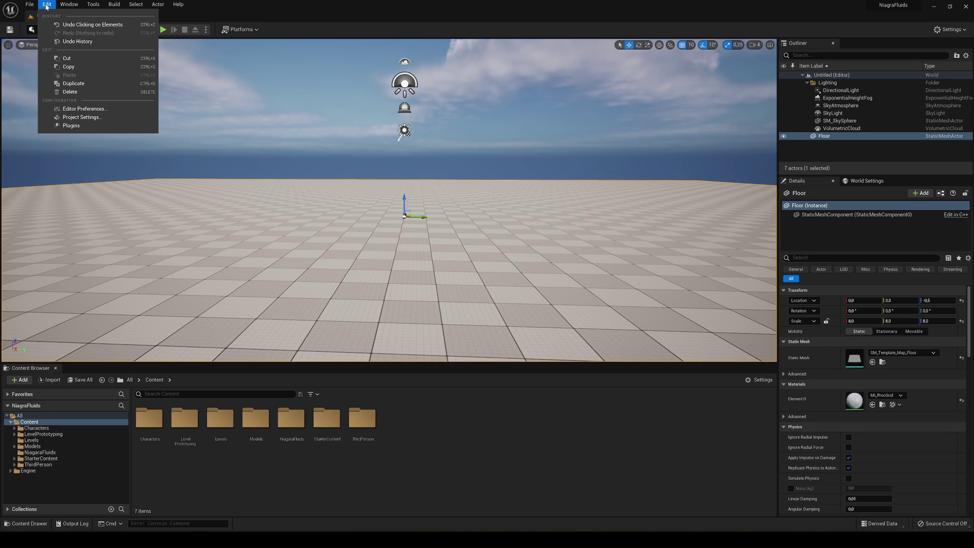
click(79, 125)
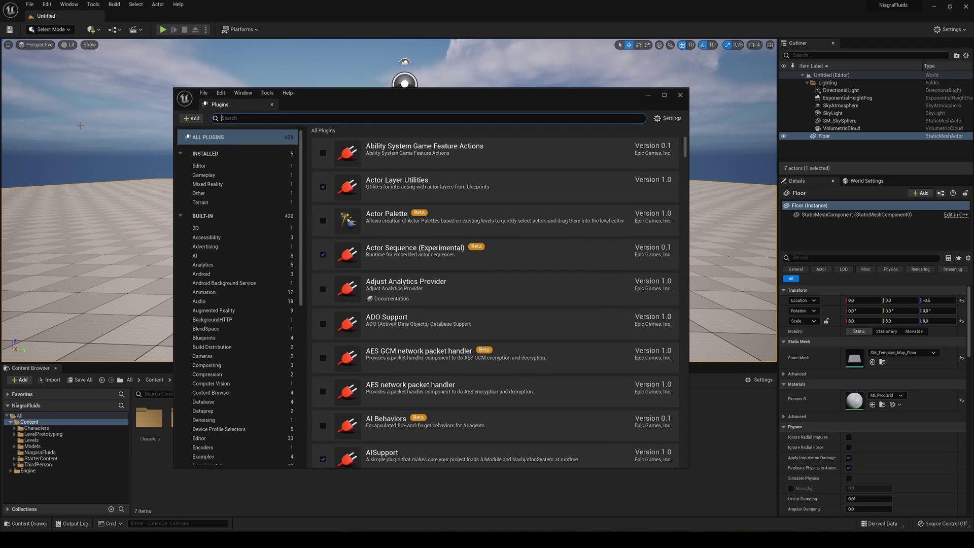
text(niagara)
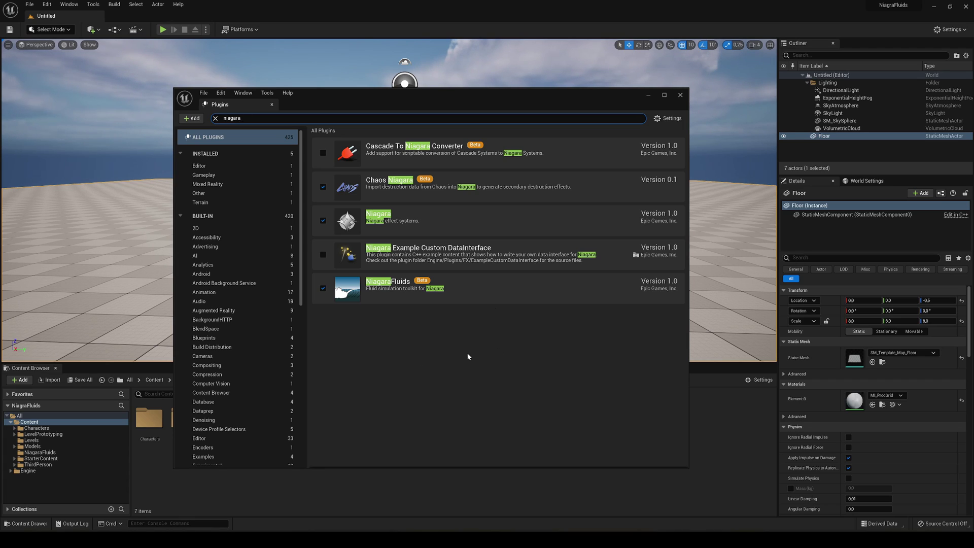
click(680, 95)
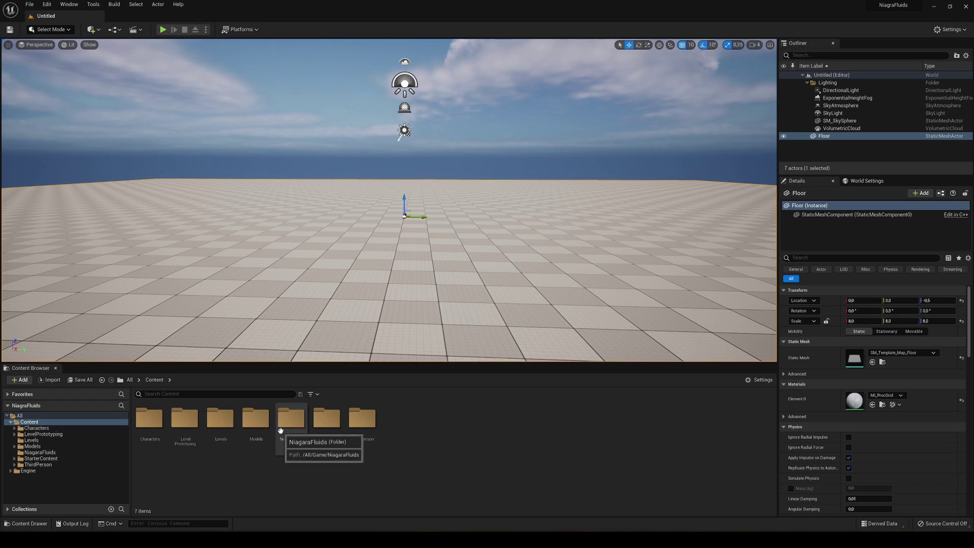
Add a new folder named Tutorial inside the NiagaraFluids content folder.
click(115, 454)
right_click(194, 451)
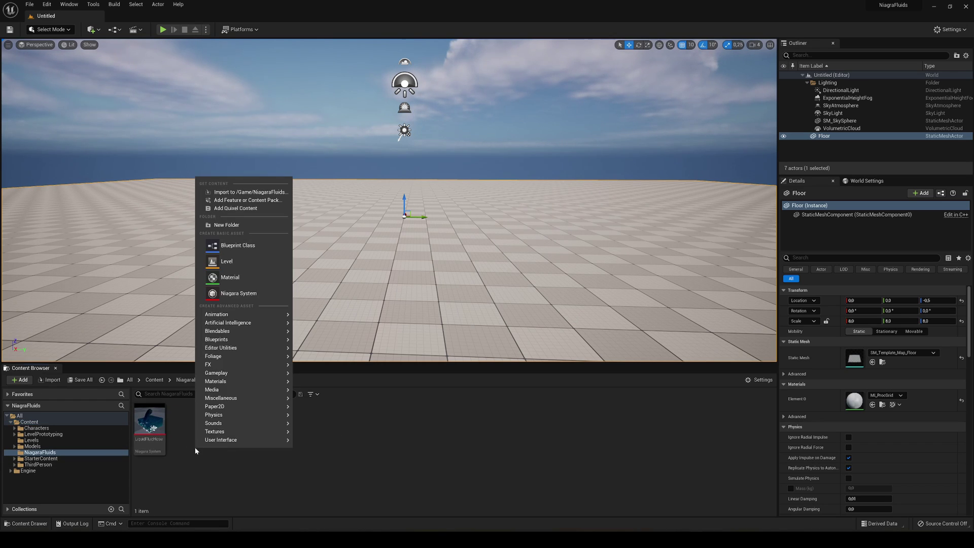
click(228, 246)
text(1)
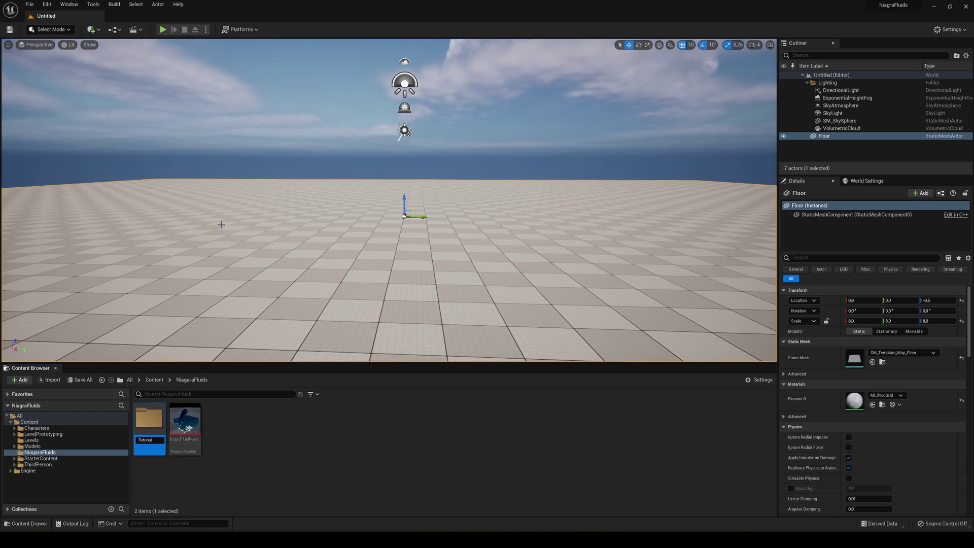
key(Return)
key(Return)
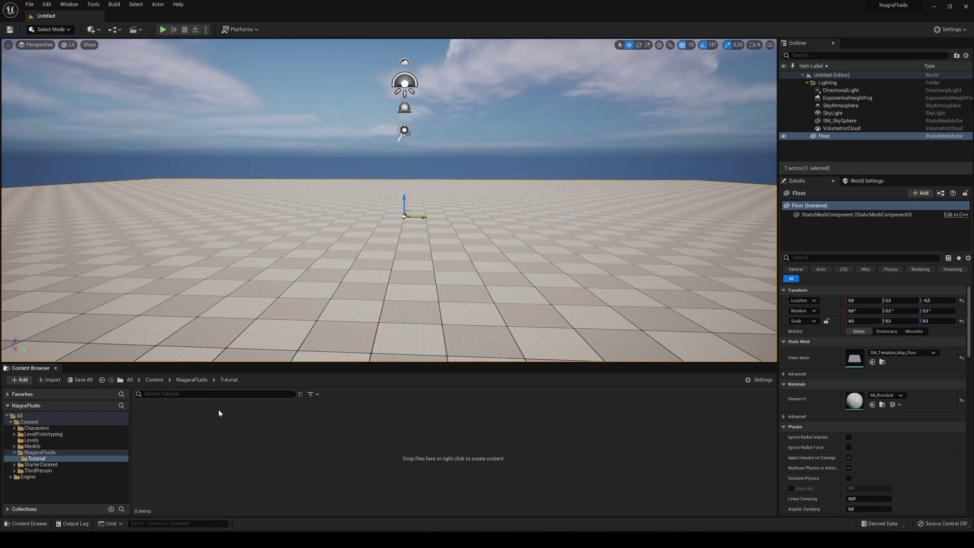
right_drag(228, 305, 244, 290)
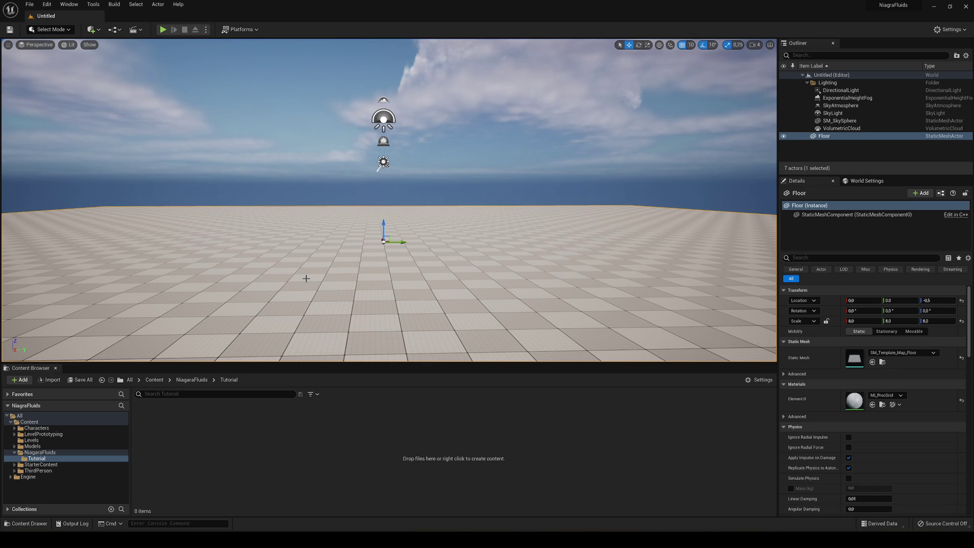
Build a Niagara system in Tutorial from the Grid 3D FLIP Hose template.
right_click(177, 437)
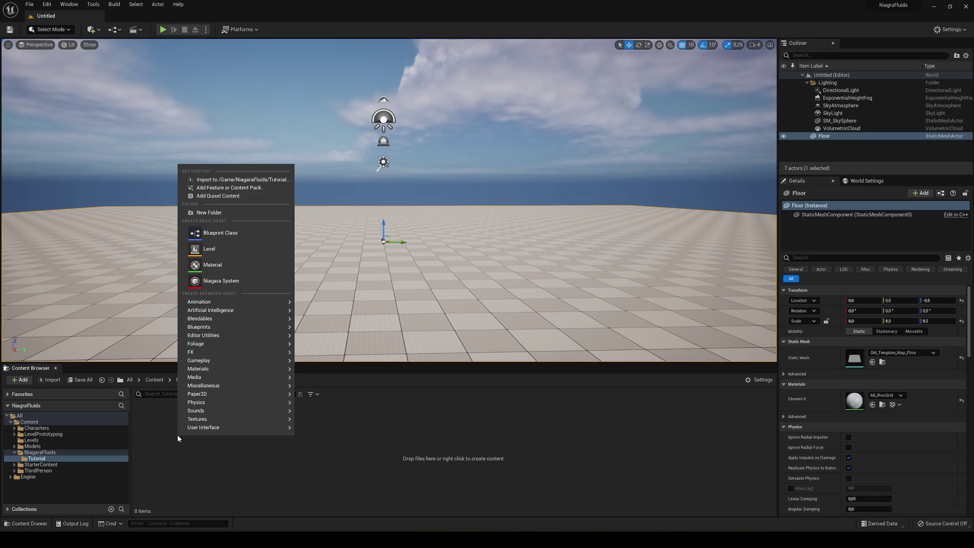
click(216, 281)
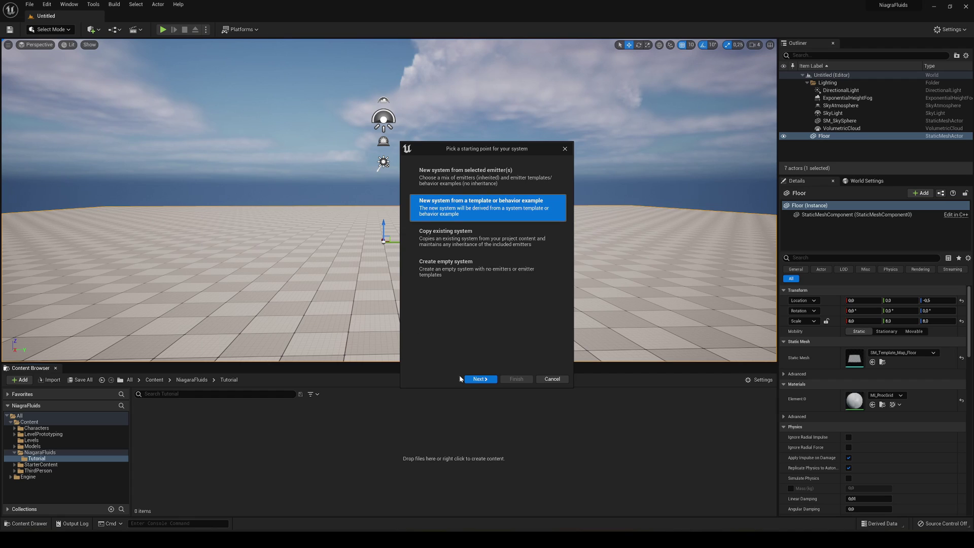
click(472, 378)
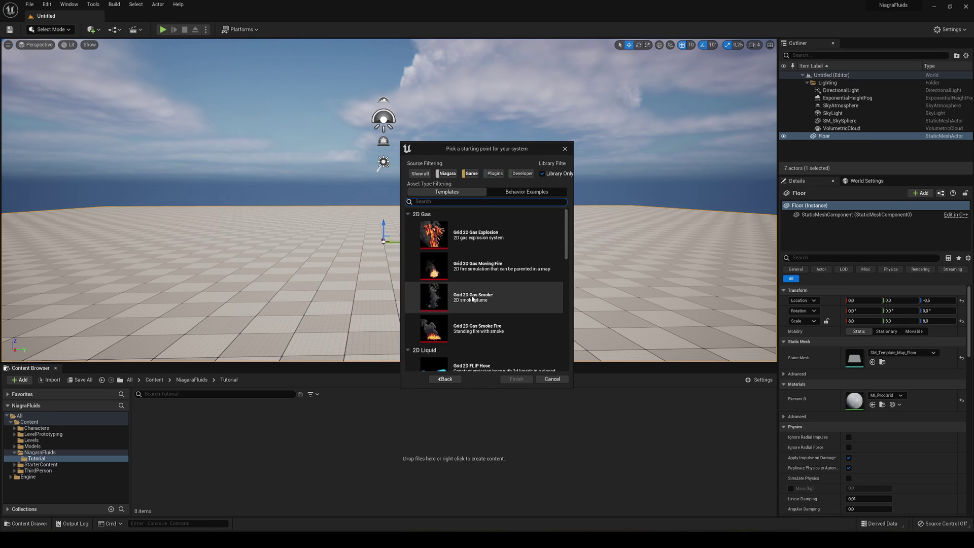
scroll(479, 270, down, 2)
scroll(473, 269, down, 2)
scroll(473, 267, down, 2)
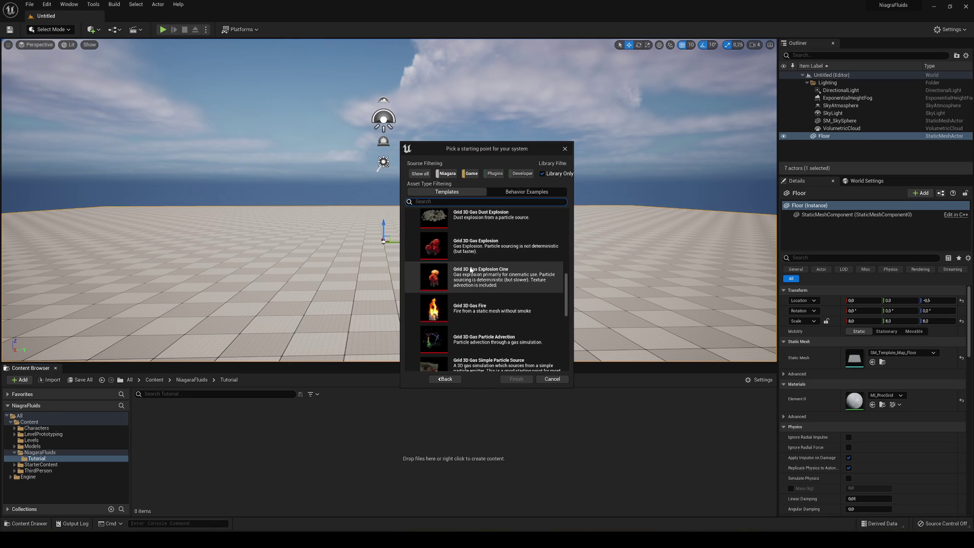
scroll(470, 270, down, 2)
scroll(469, 270, up, 2)
scroll(470, 282, down, 3)
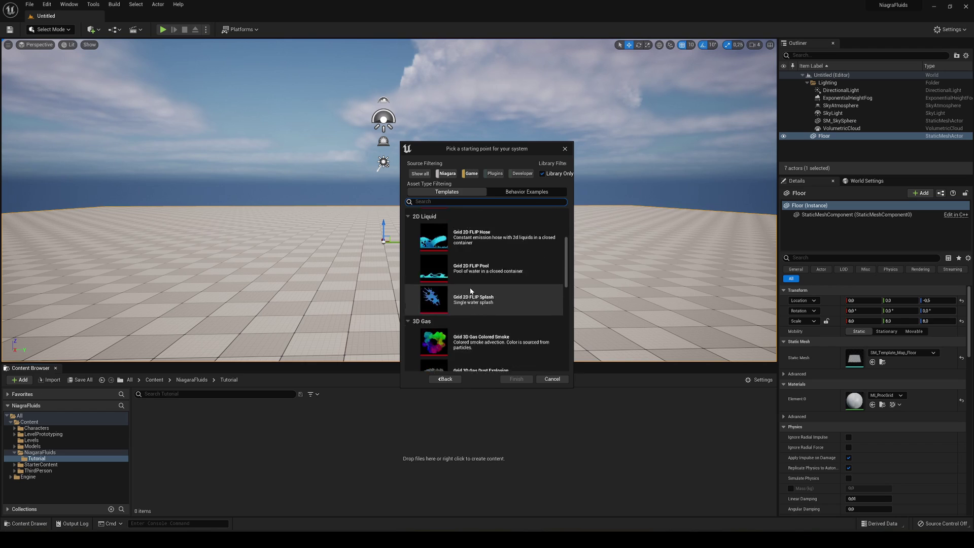
scroll(470, 287, up, 3)
scroll(470, 287, down, 3)
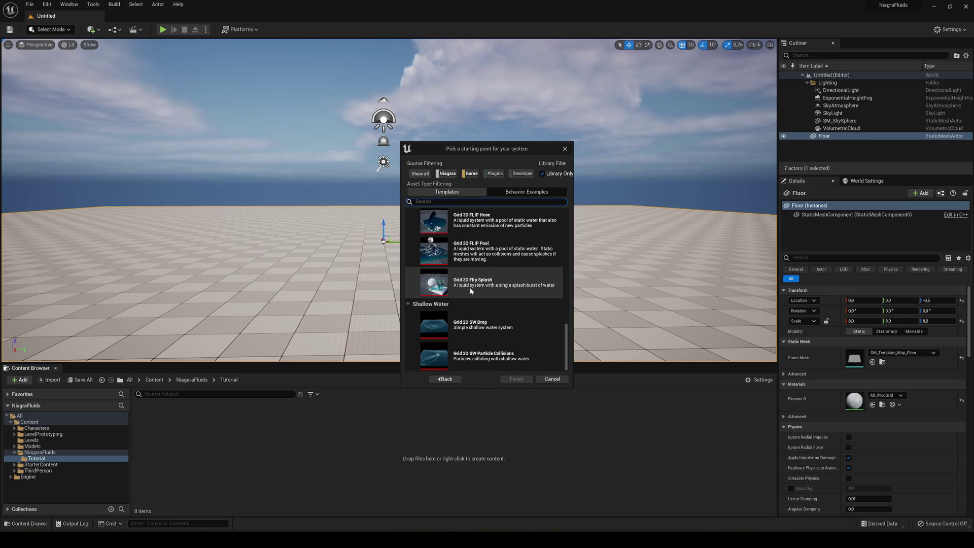
scroll(469, 287, up, 1)
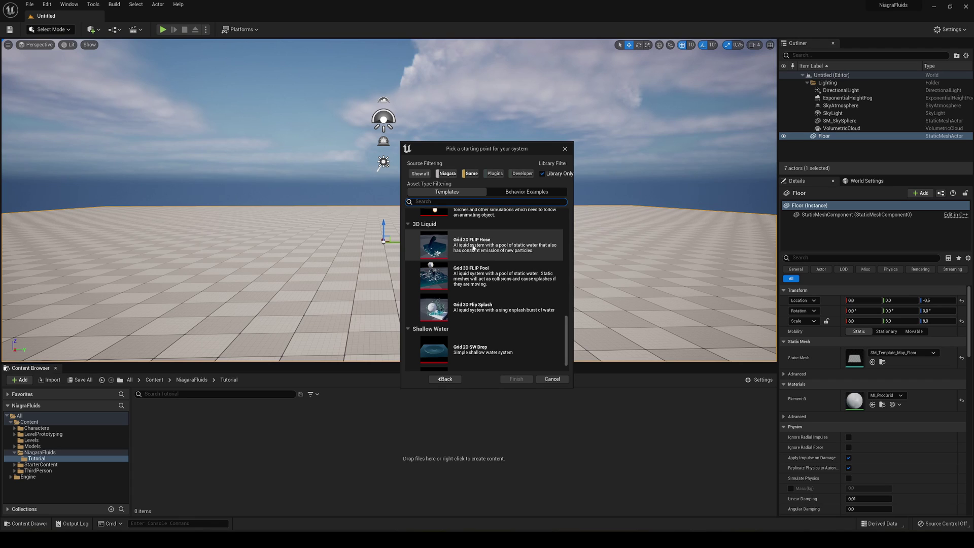
click(495, 248)
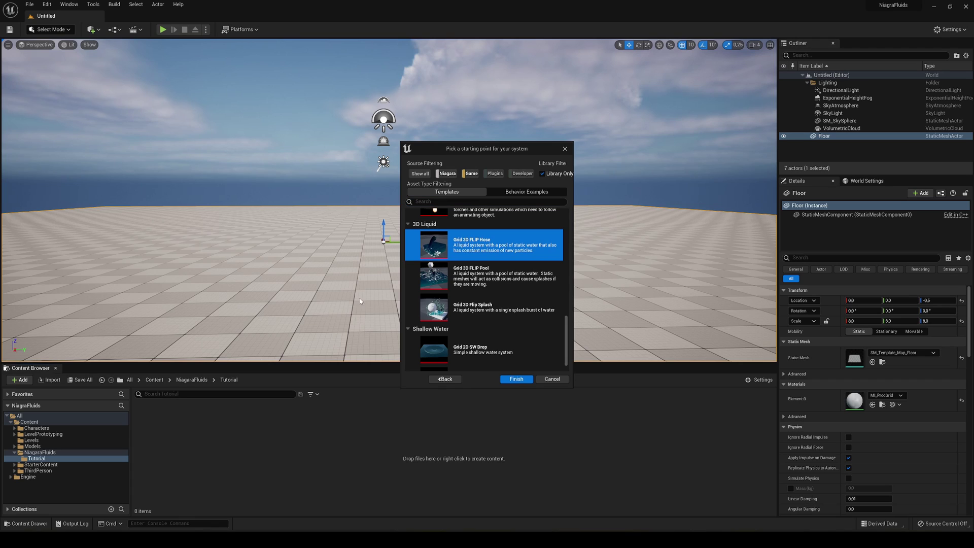
click(516, 379)
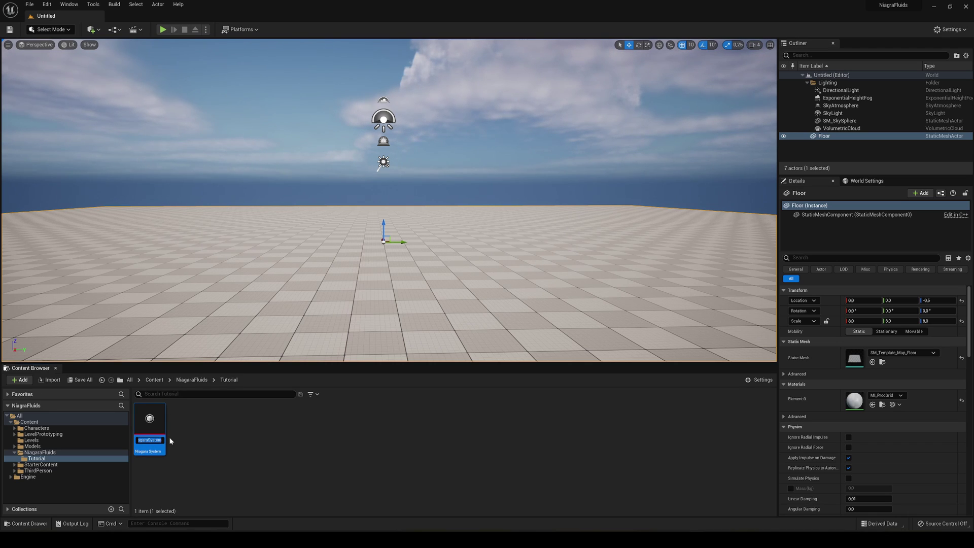
text(Pool)
Name the system Pool, save it, and drop it into the level centre.
key(Return)
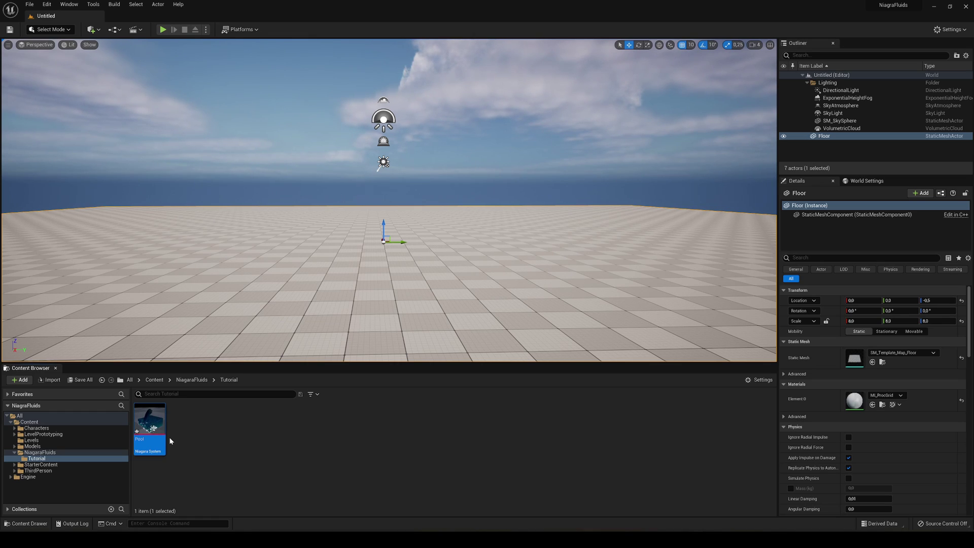
key(ctrl+s)
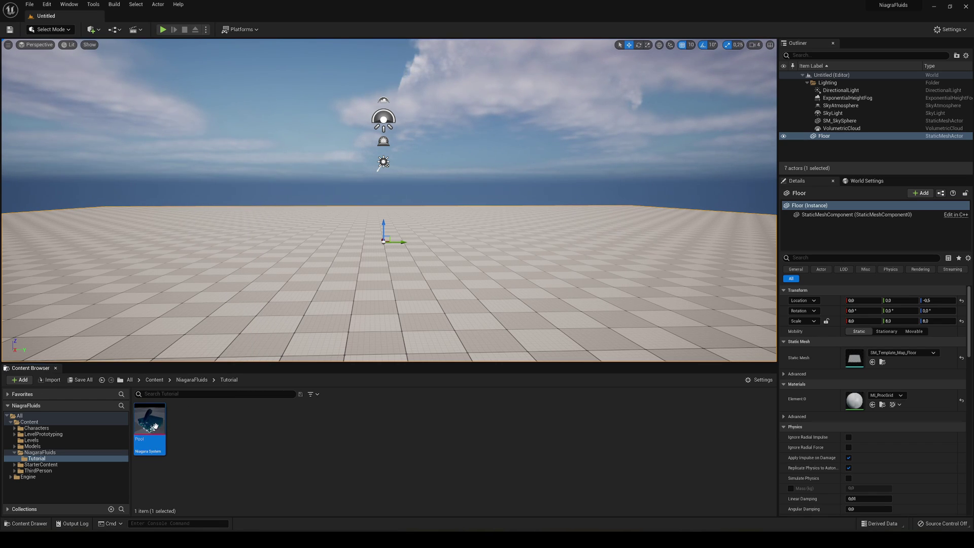
mouse_move(150, 423)
mouse_down()
mouse_move(386, 266)
mouse_move(394, 291)
mouse_move(532, 289)
mouse_move(578, 274)
mouse_up()
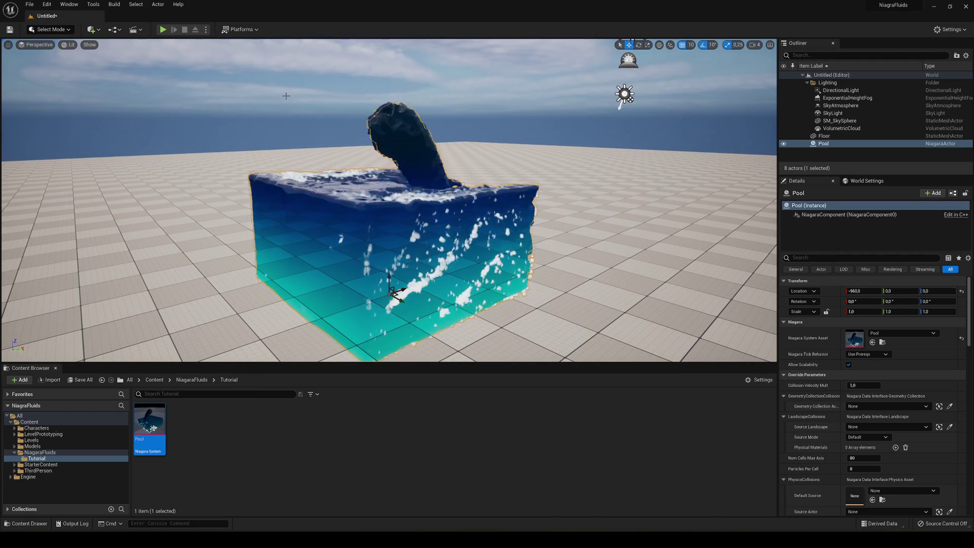
Play and run the character through the Pool fluid, then stop and focus Pool.
click(162, 29)
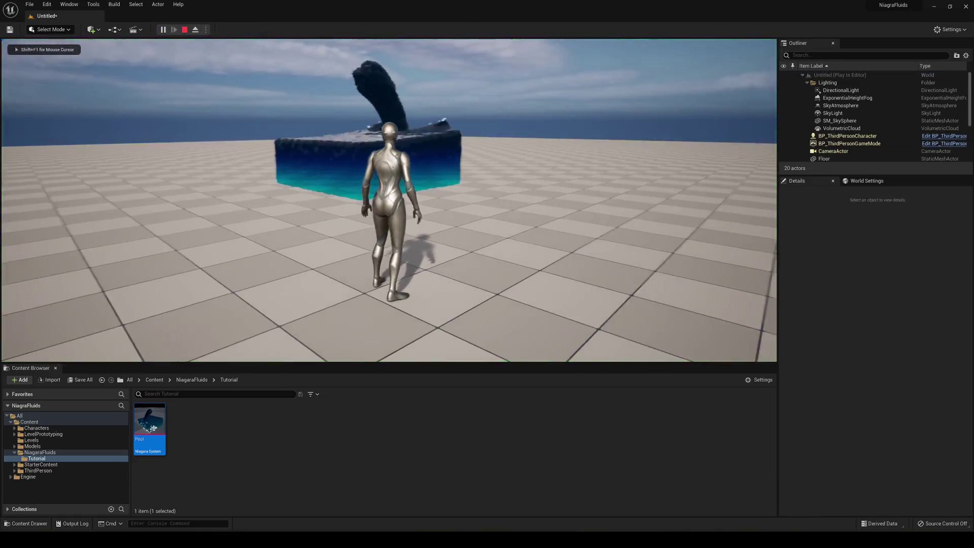
key(w)
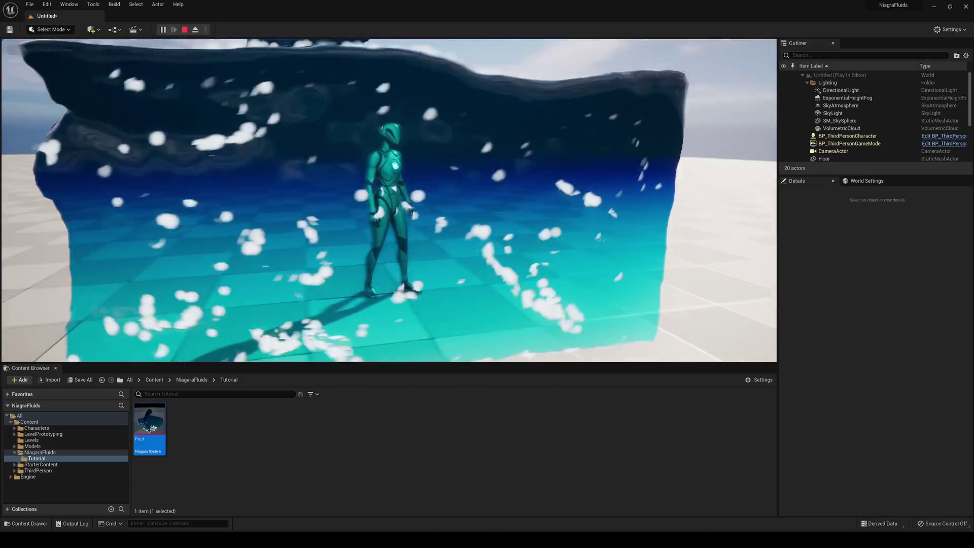
key(w)
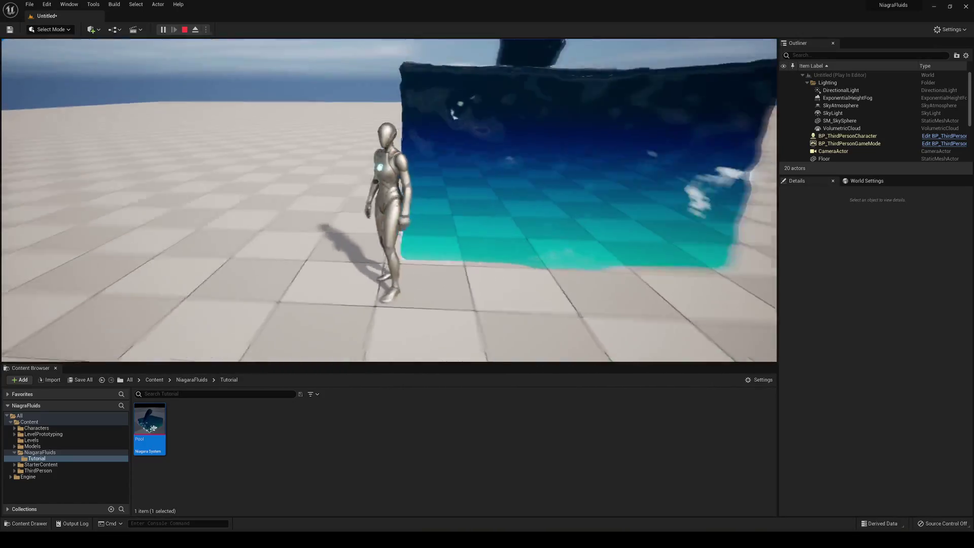
key(w)
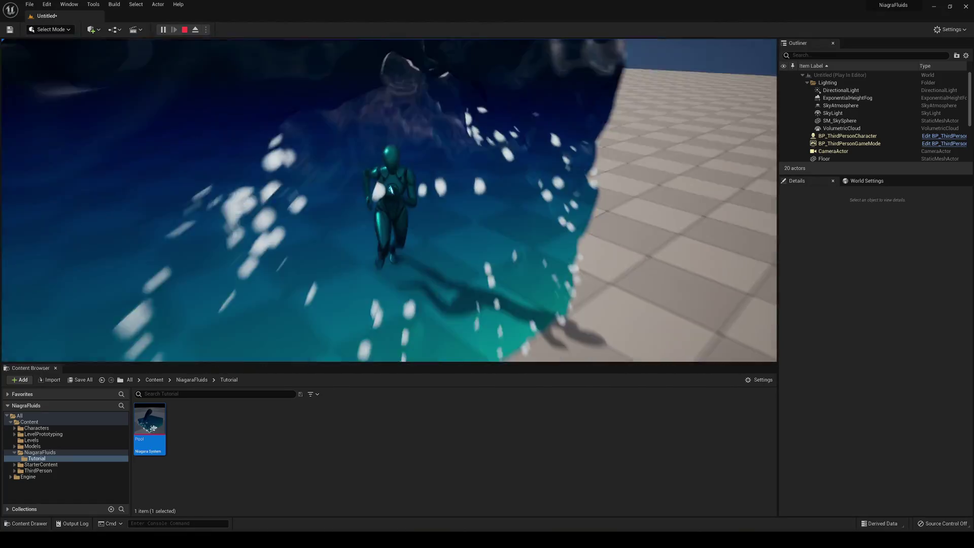
key(w)
key(w)
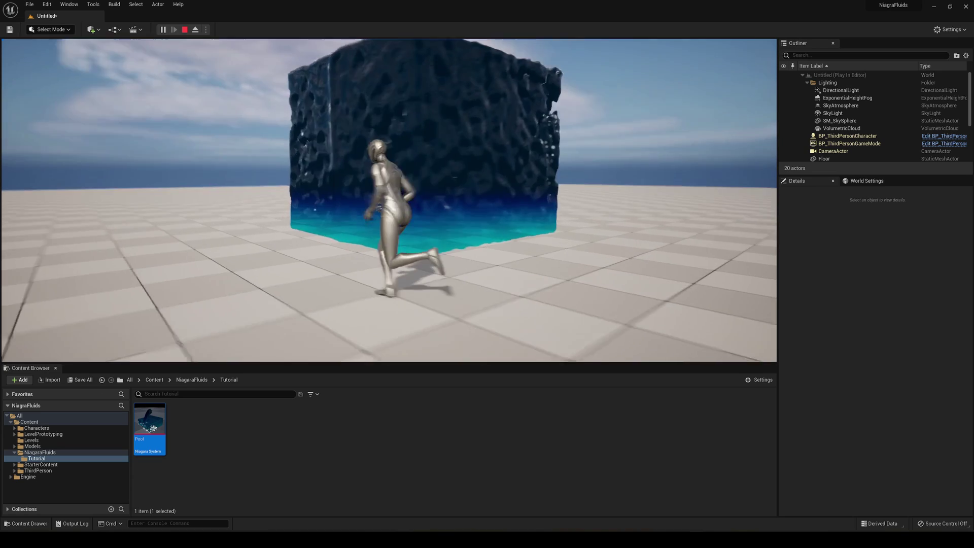
key(Escape)
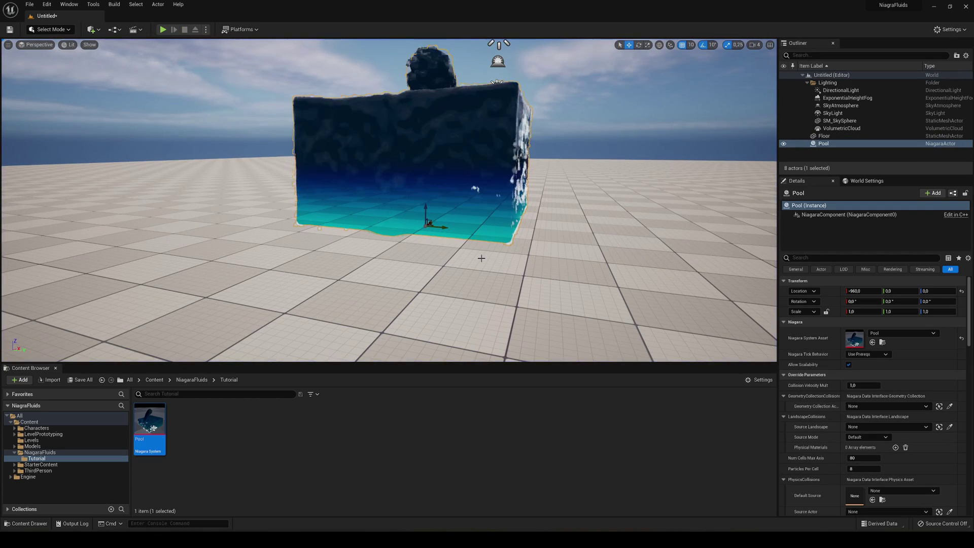
key(f)
Make a second Niagara system in Tutorial using the Grid 3D Gas Smoke template.
right_drag(403, 202, 346, 182)
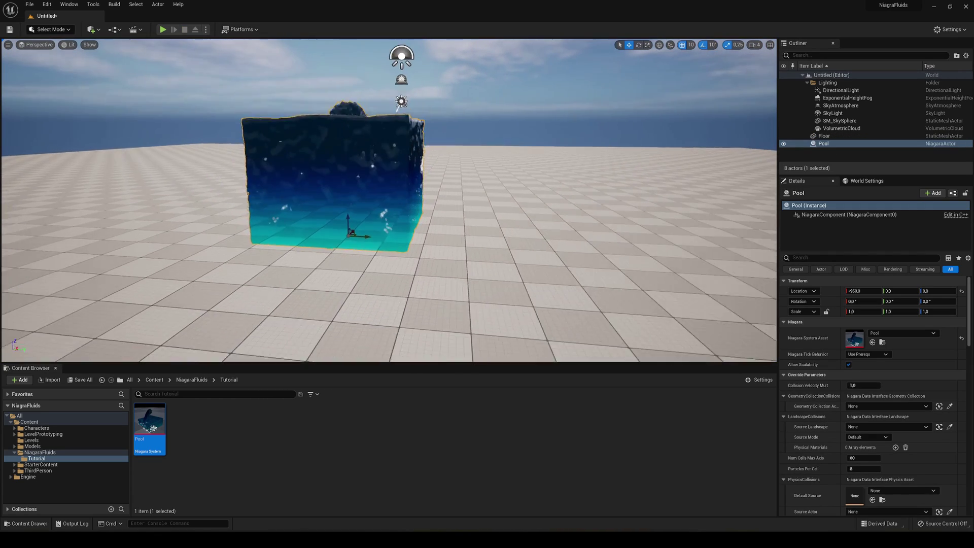
click(233, 447)
right_click(215, 441)
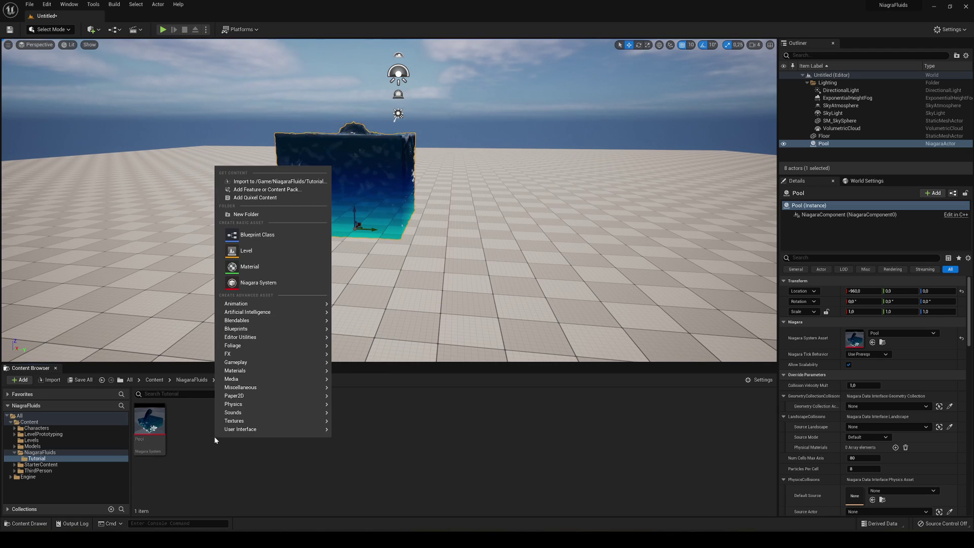
click(259, 283)
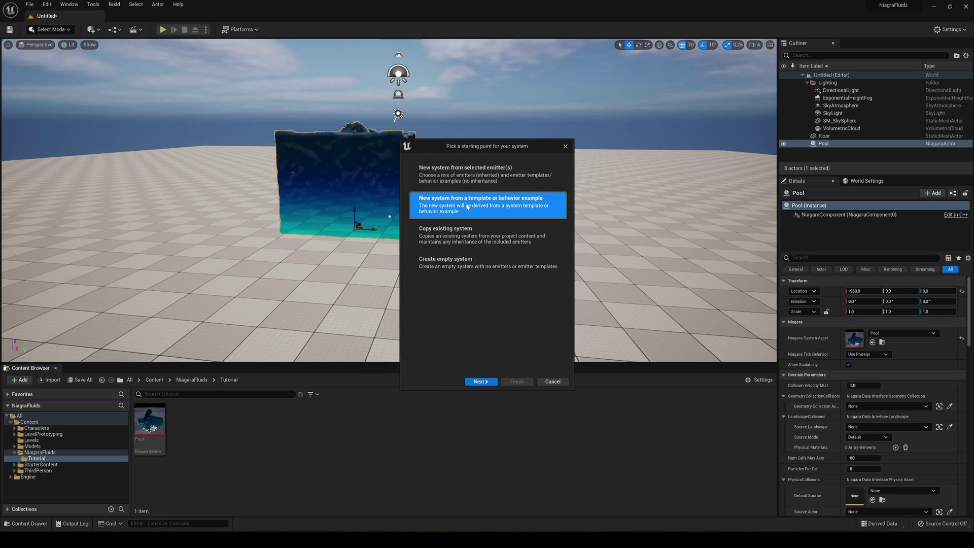
click(474, 382)
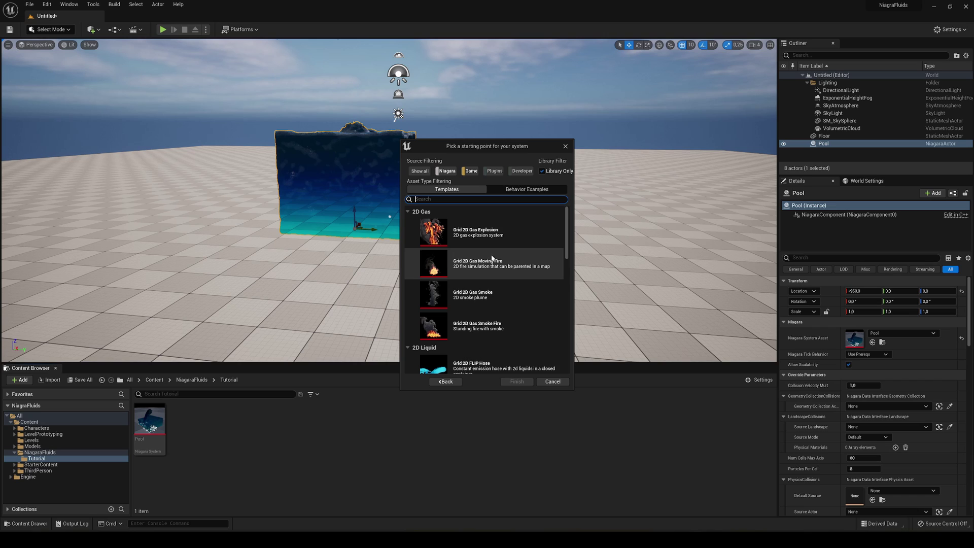
scroll(498, 255, down, 2)
scroll(495, 255, down, 2)
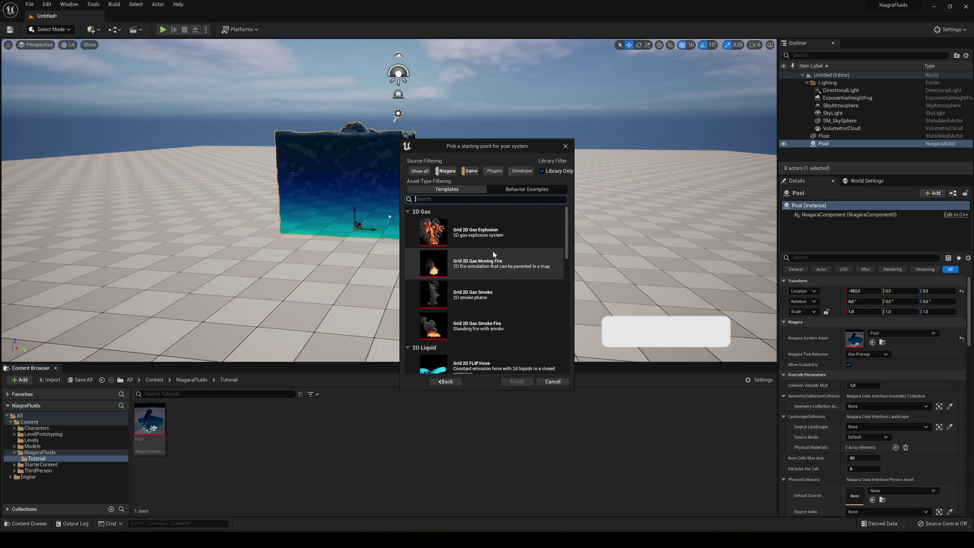
scroll(495, 256, down, 2)
scroll(497, 256, down, 2)
scroll(496, 256, down, 2)
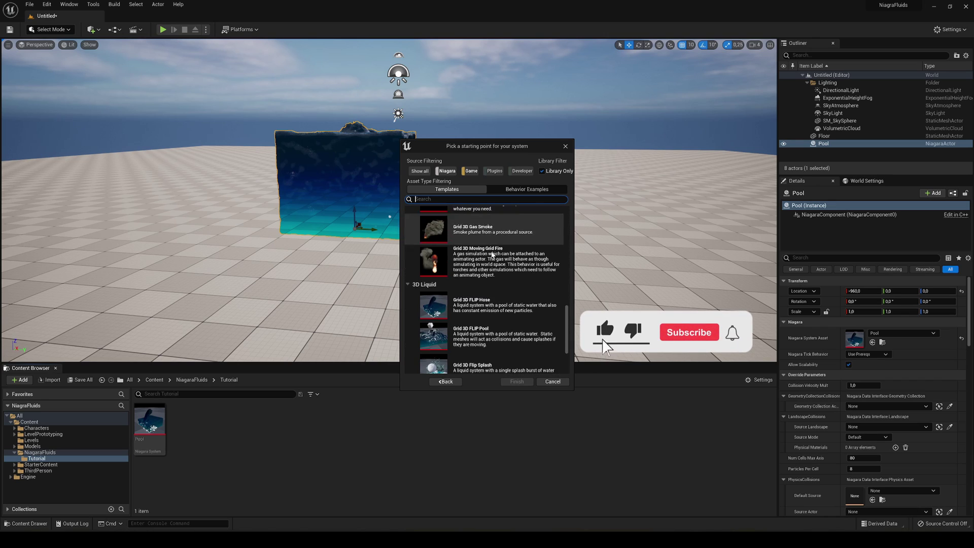
scroll(447, 284, up, 3)
scroll(446, 283, up, 4)
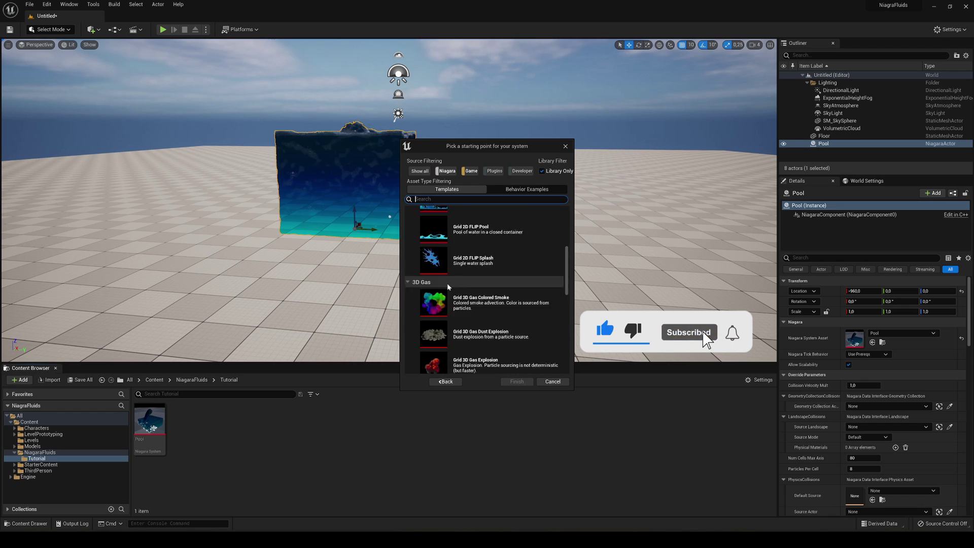
scroll(447, 283, up, 3)
scroll(447, 283, up, 2)
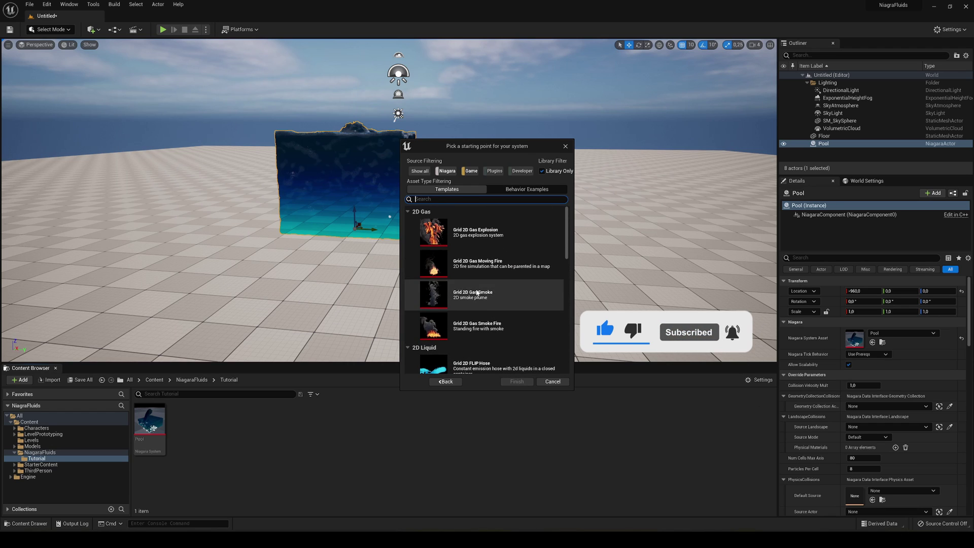
scroll(500, 289, down, 3)
scroll(494, 293, down, 2)
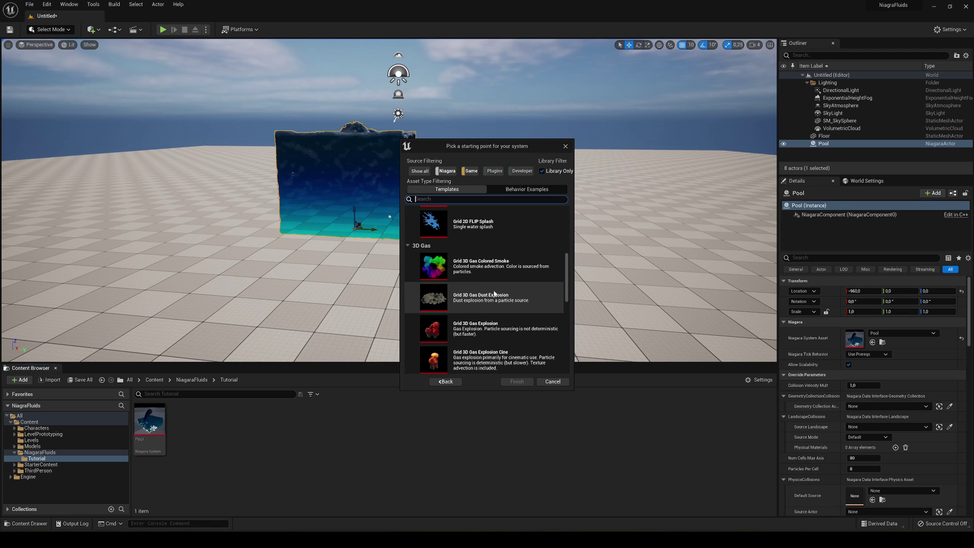
scroll(494, 294, down, 2)
scroll(493, 294, down, 2)
scroll(491, 293, down, 2)
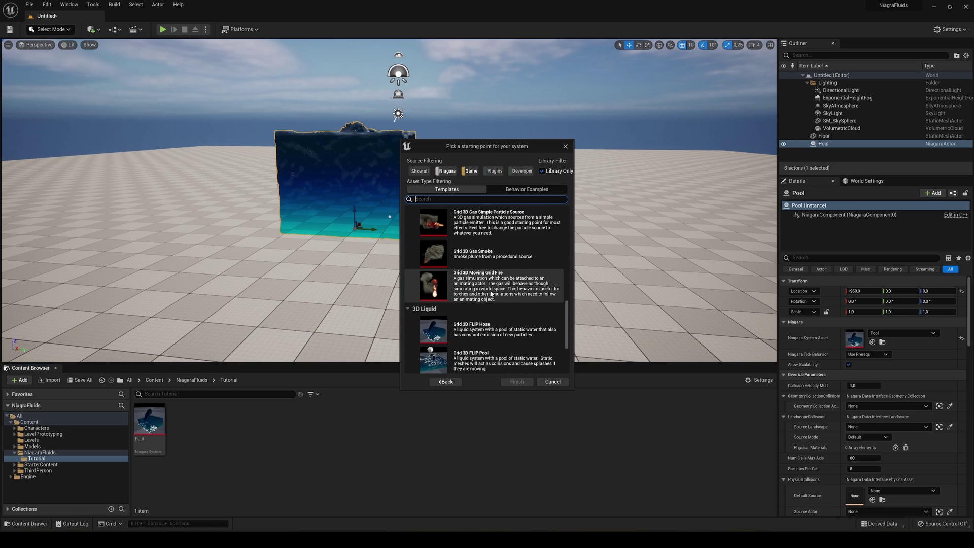
scroll(491, 293, down, 2)
scroll(491, 294, down, 2)
scroll(491, 294, up, 3)
scroll(491, 293, up, 2)
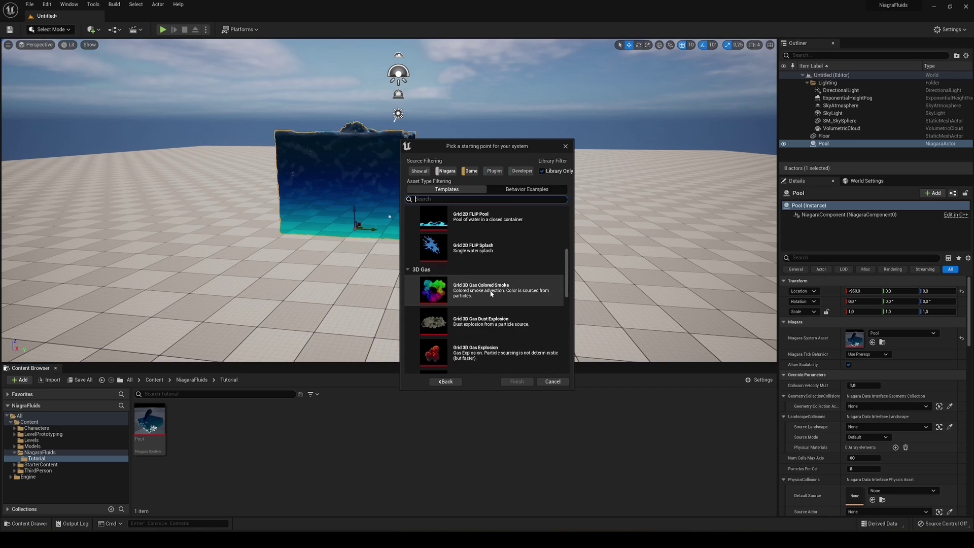
scroll(490, 294, down, 1)
scroll(490, 293, down, 1)
scroll(489, 291, down, 1)
scroll(488, 290, down, 1)
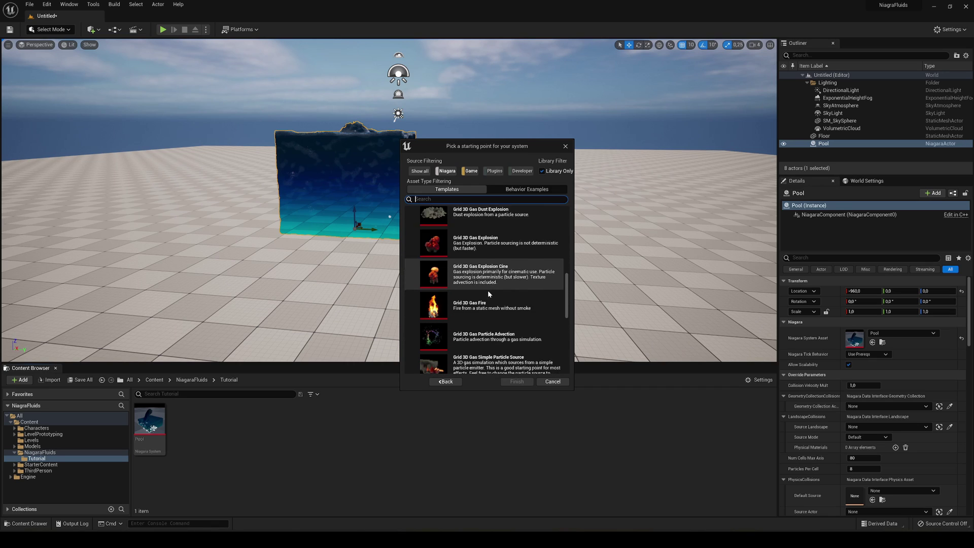
scroll(488, 290, down, 1)
scroll(487, 294, down, 1)
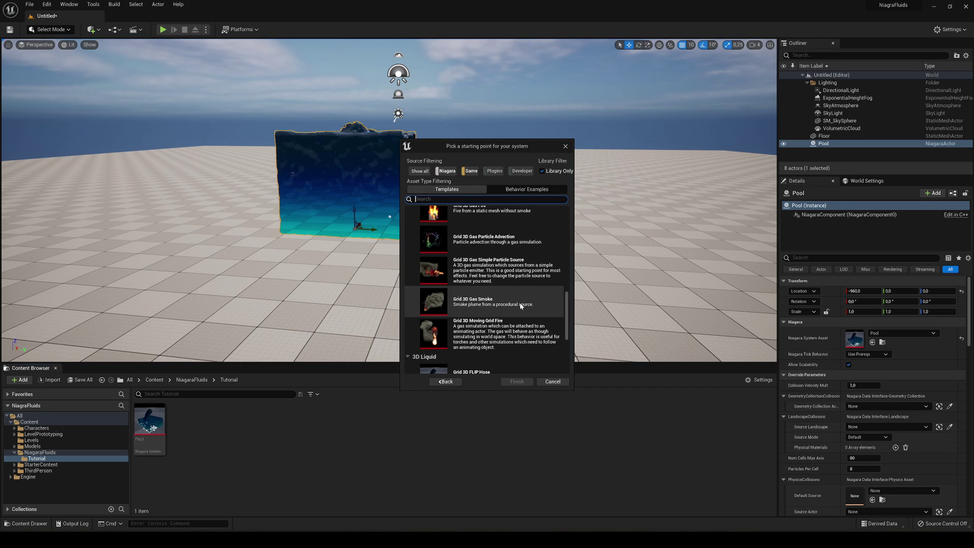
click(483, 304)
click(514, 380)
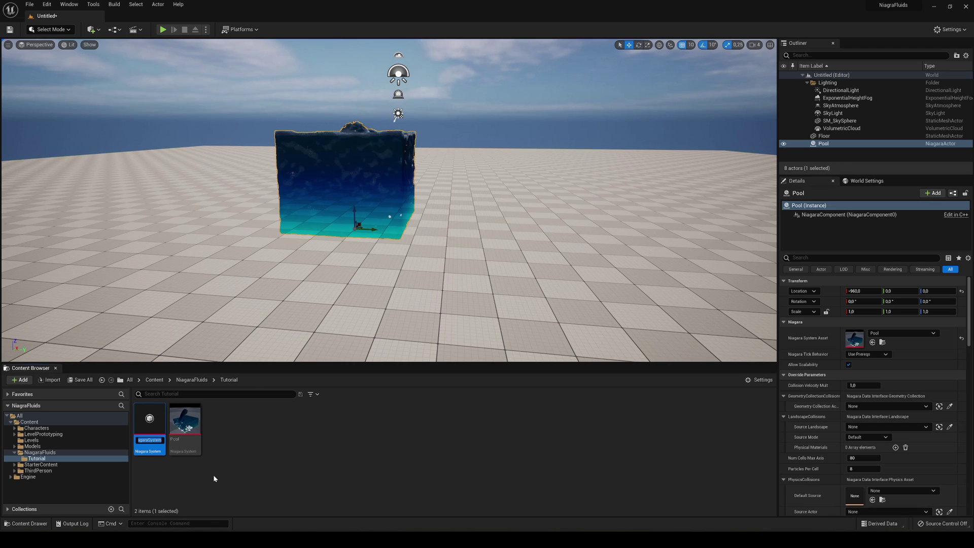
text(Smoke)
Name the new system Smoke and place it in the level.
key(Return)
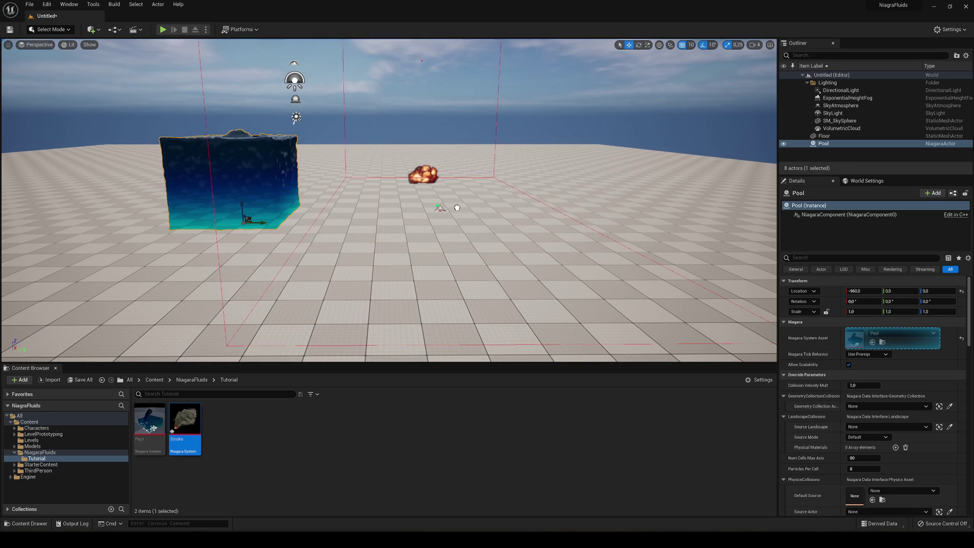
drag(457, 207, 457, 207)
right_drag(456, 207, 417, 248)
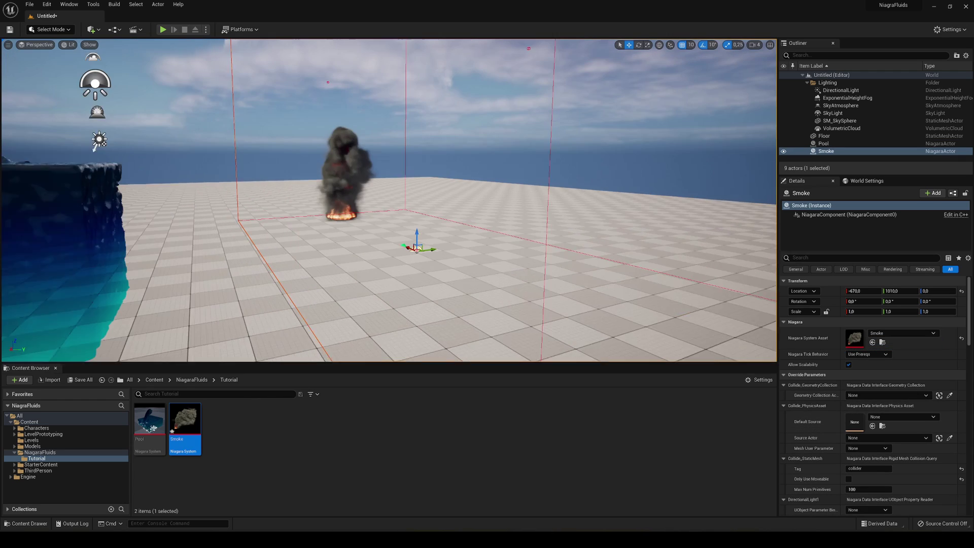
scroll(417, 248, up, 5)
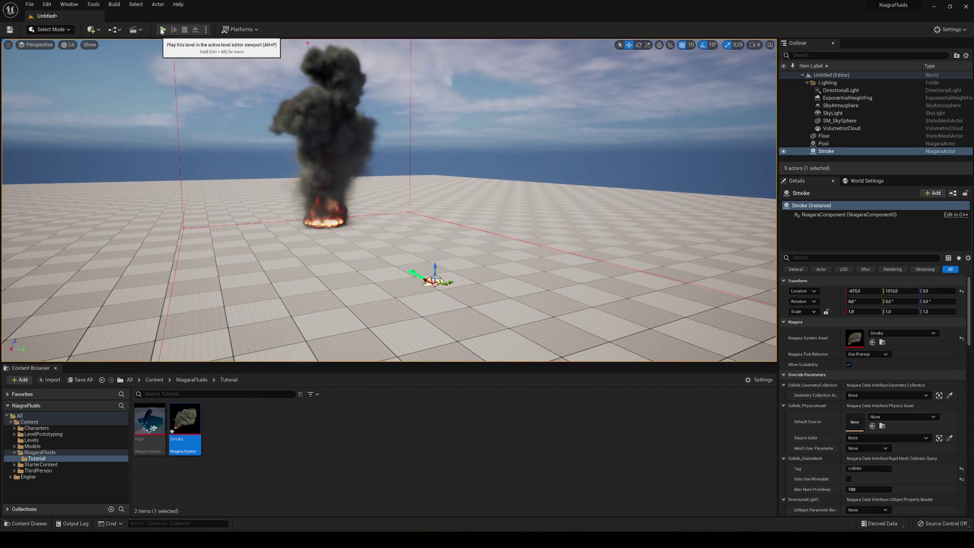
Play the level and run the character through the smoke and fire.
click(162, 31)
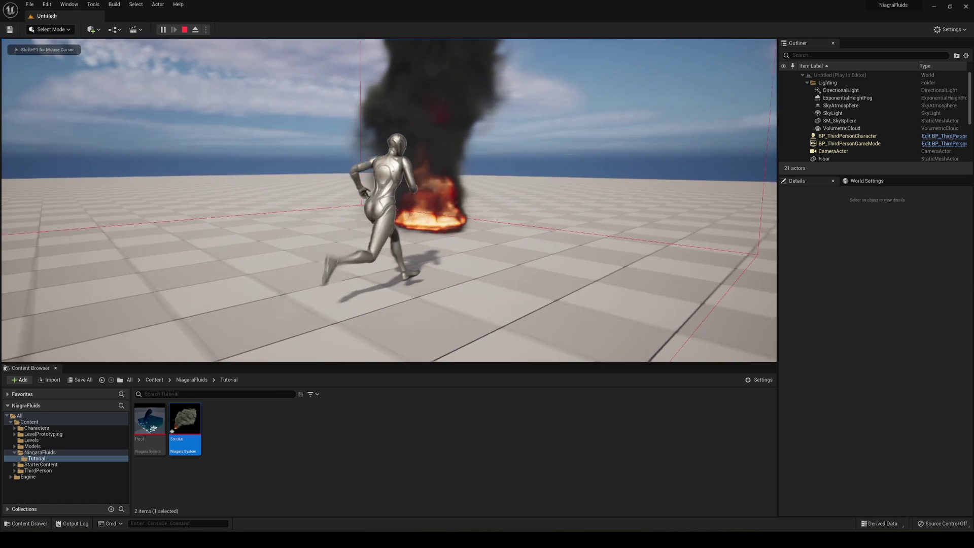
key(w)
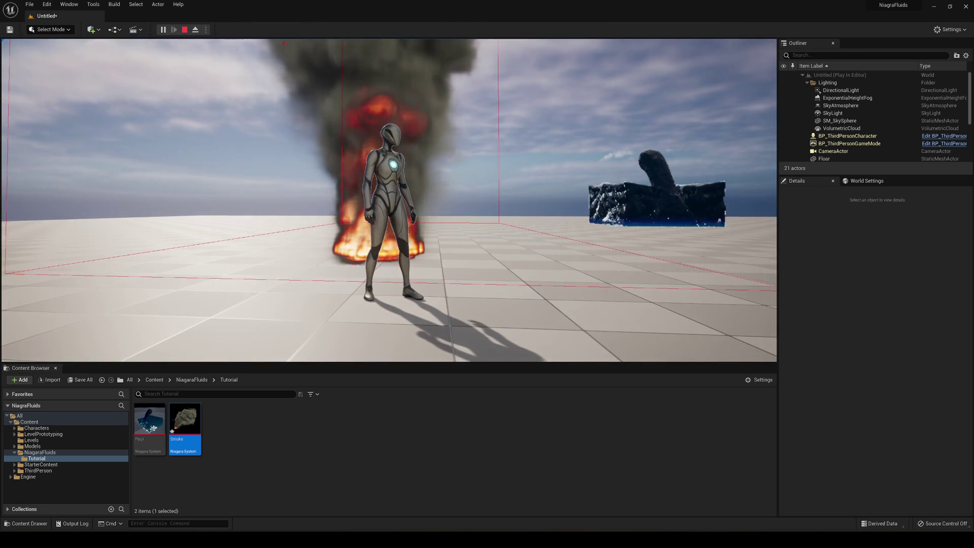
key(w)
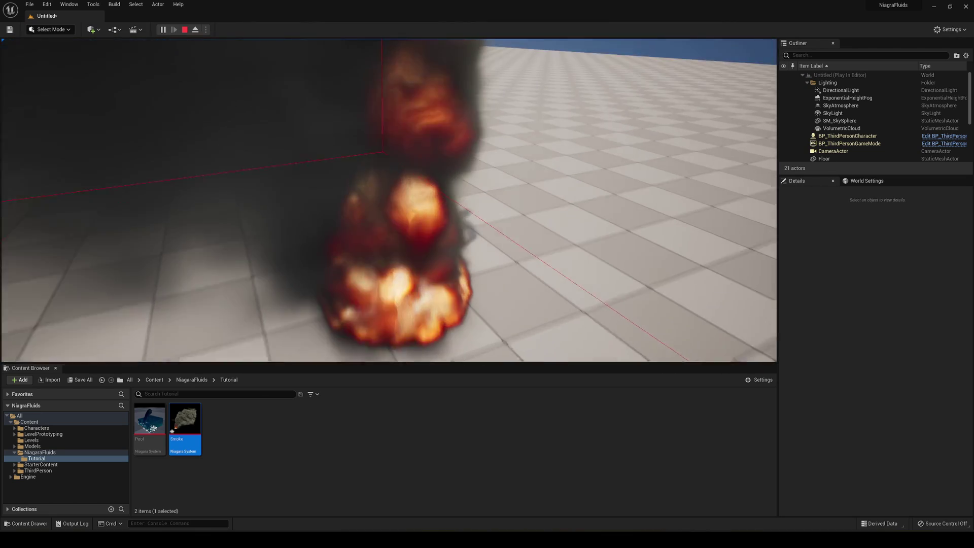
key(a)
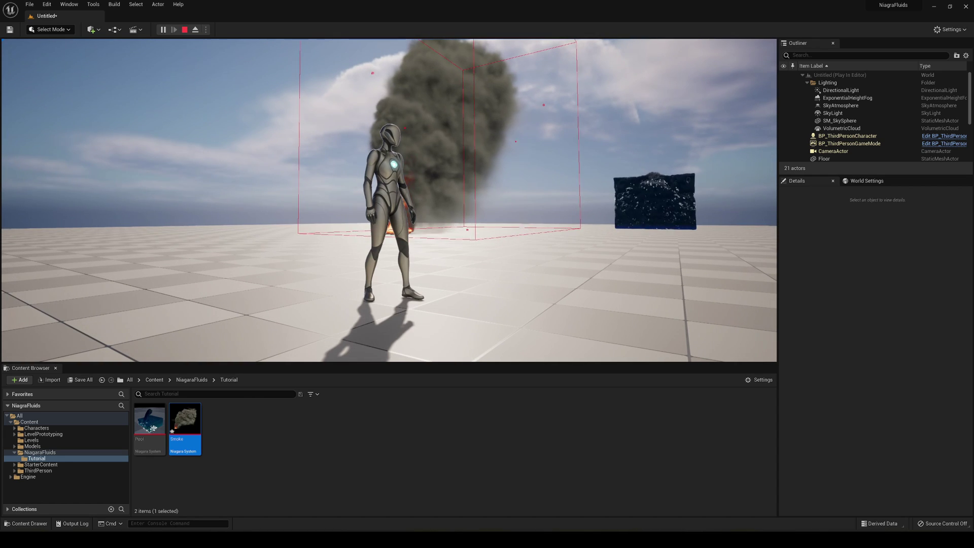
key(w)
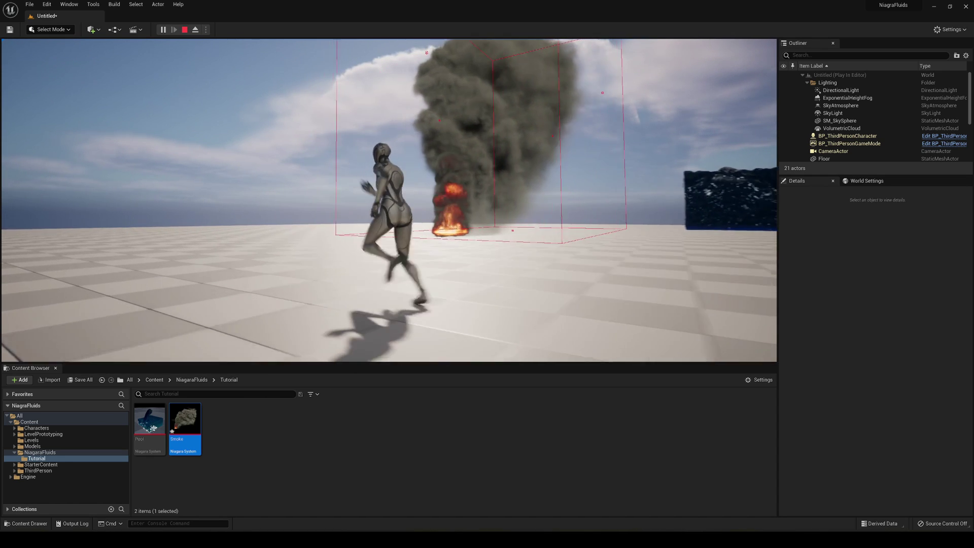
key(Escape)
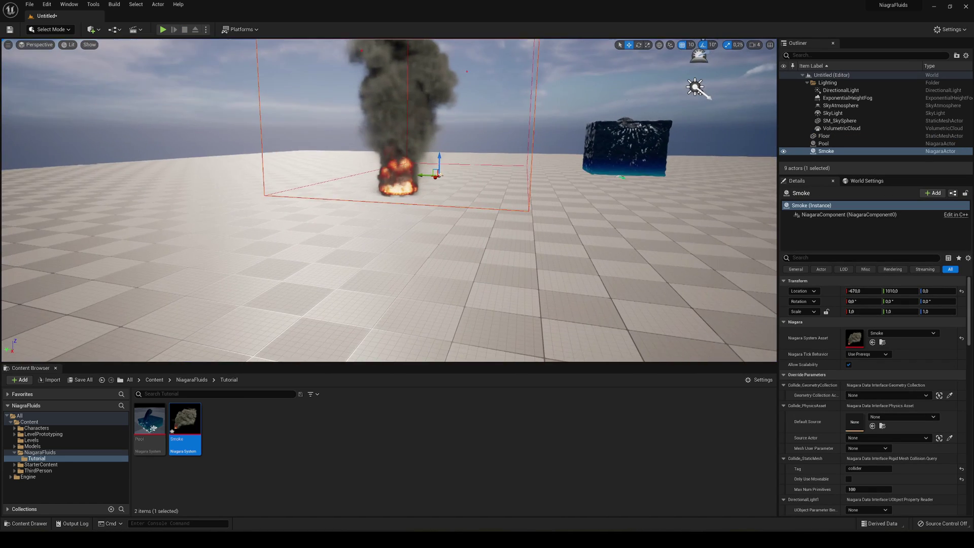
Delete the Smoke actor and create a system from the Grid 2D Gas Explosion template.
key(Delete)
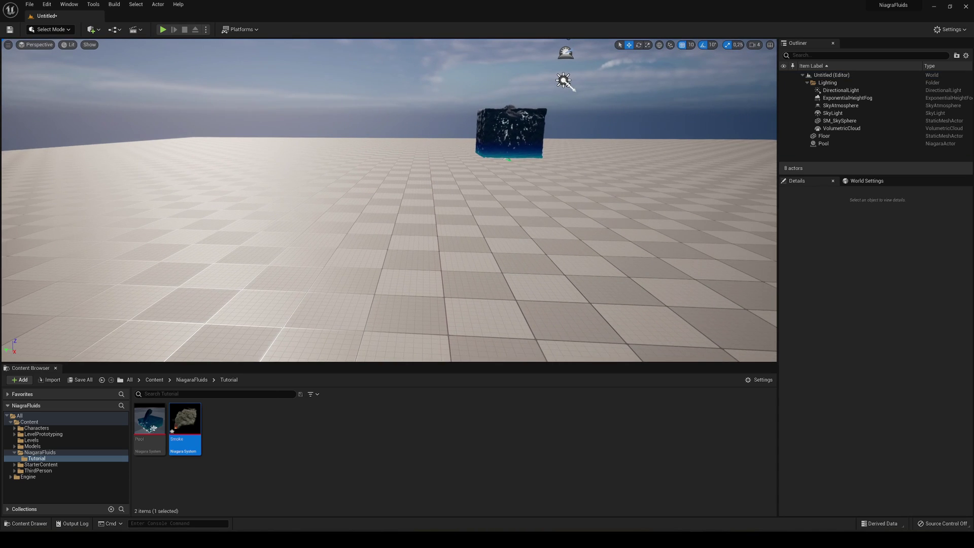
right_click(246, 434)
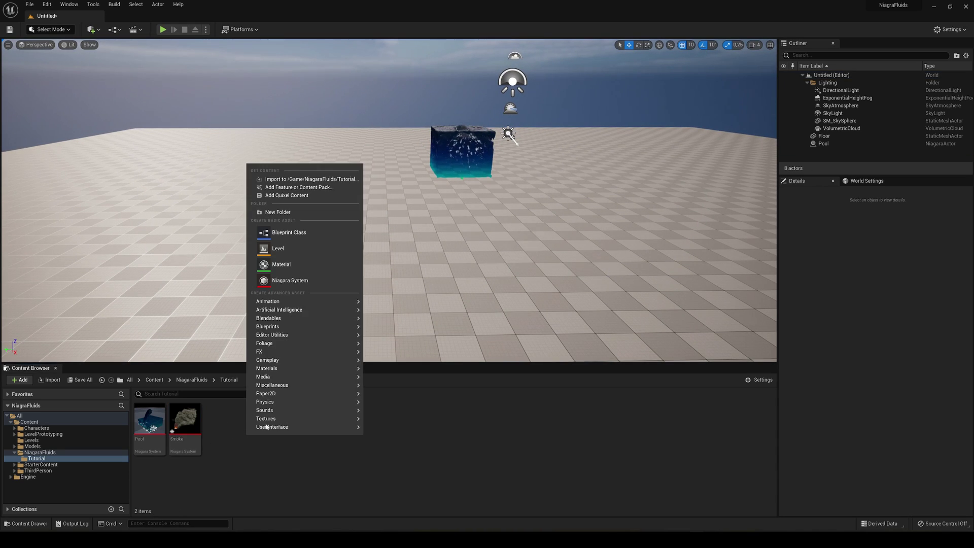
click(289, 280)
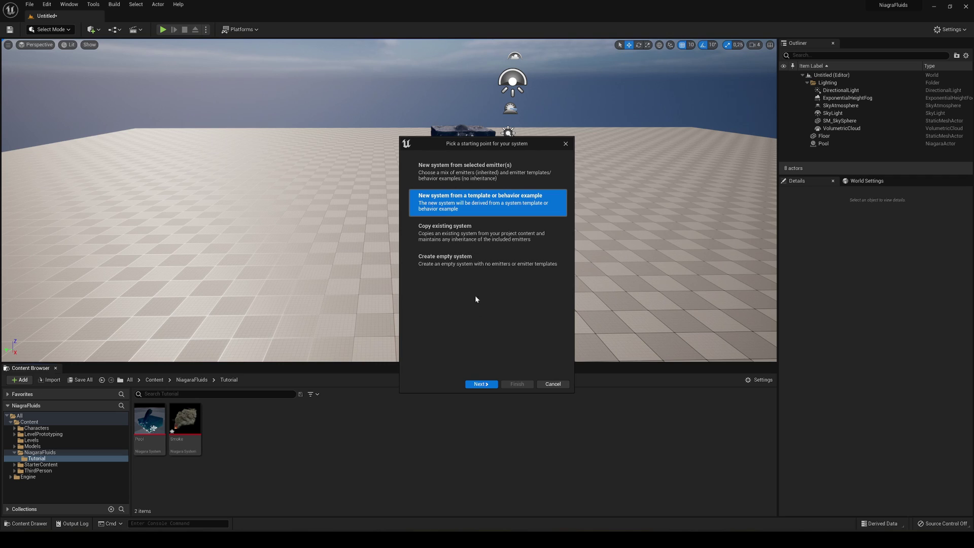
click(482, 383)
scroll(464, 308, down, 2)
scroll(465, 309, down, 3)
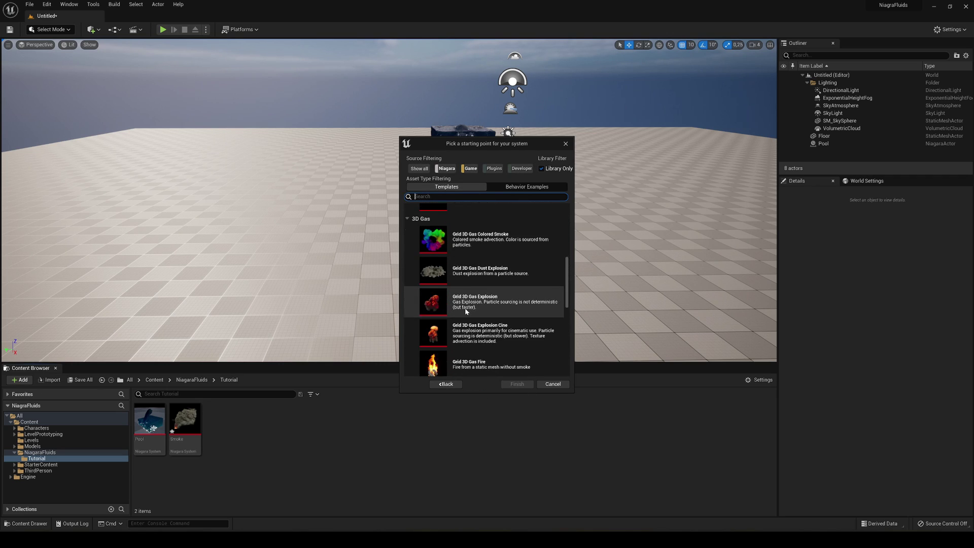
scroll(461, 310, down, 3)
scroll(462, 311, up, 4)
scroll(461, 318, up, 4)
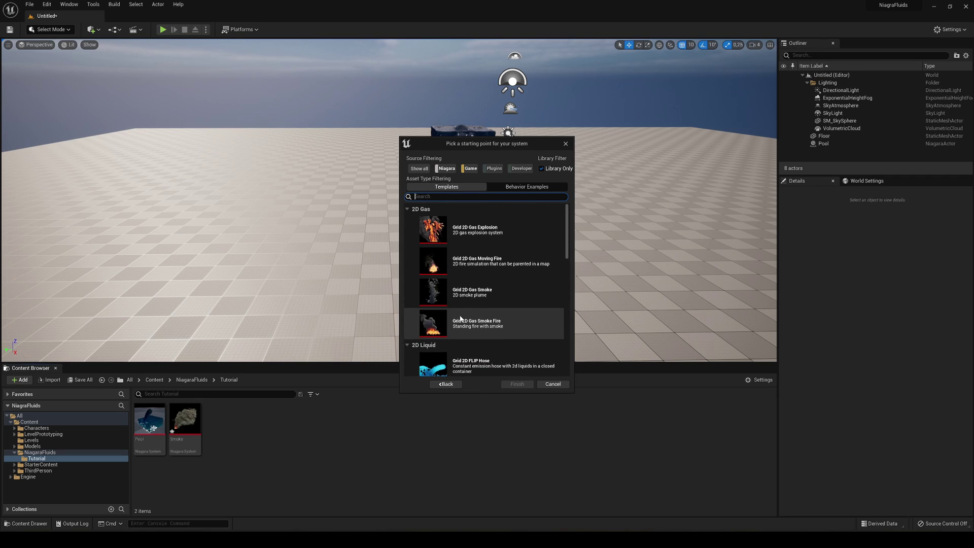
click(472, 237)
click(517, 383)
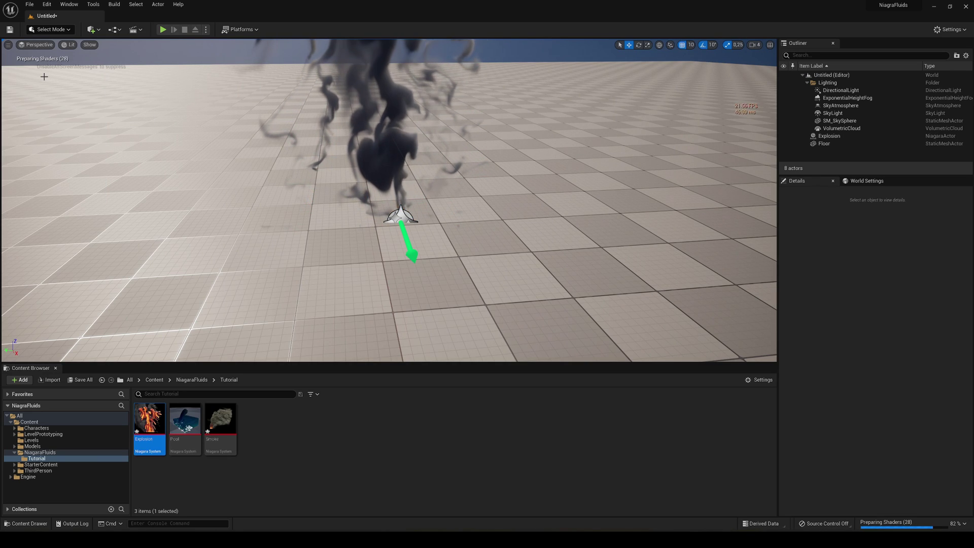
Play the level and run the character around the gas explosion.
right_drag(391, 148, 392, 115)
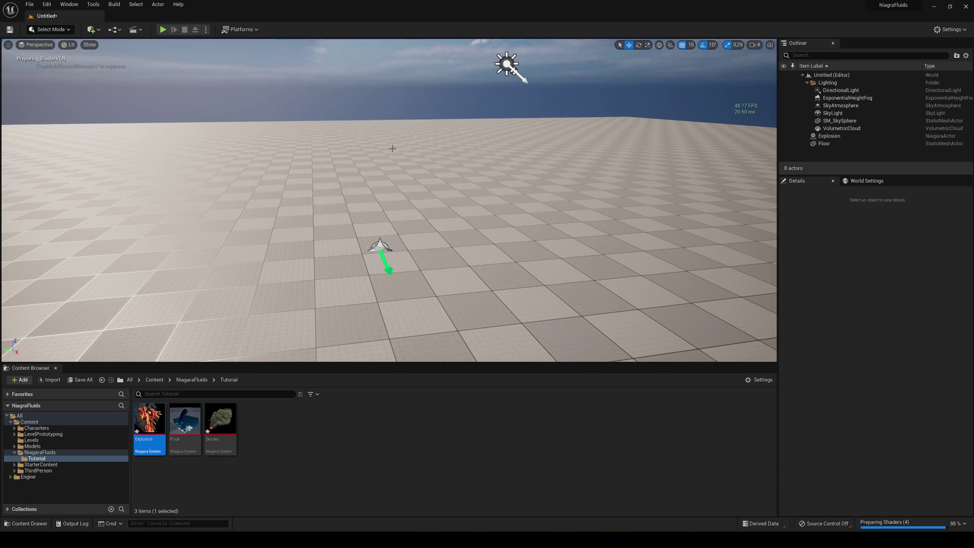
click(163, 29)
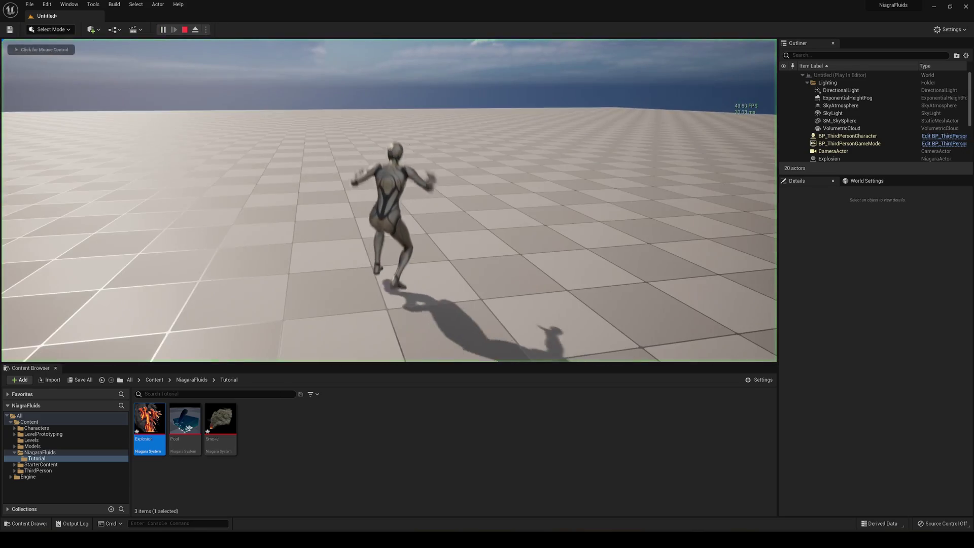
click(389, 200)
key(w)
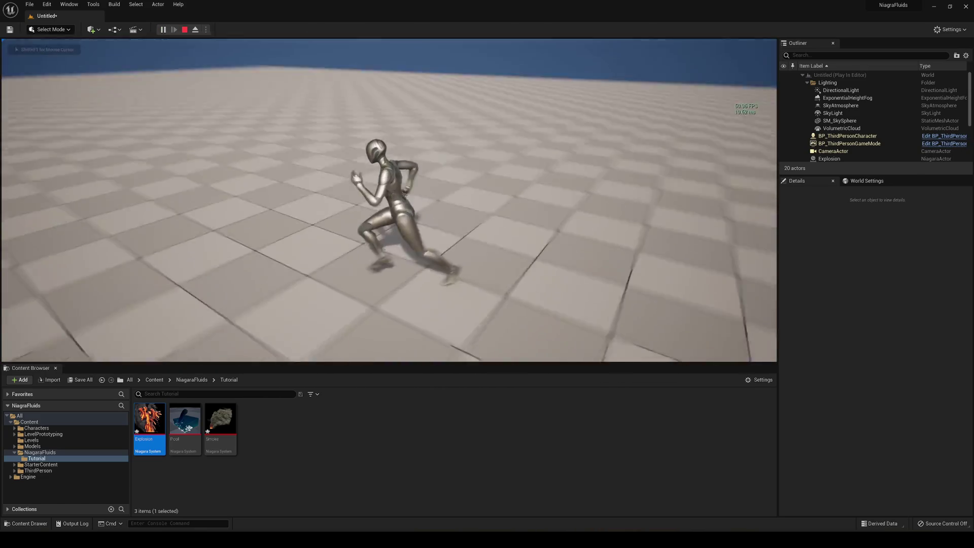
key(Escape)
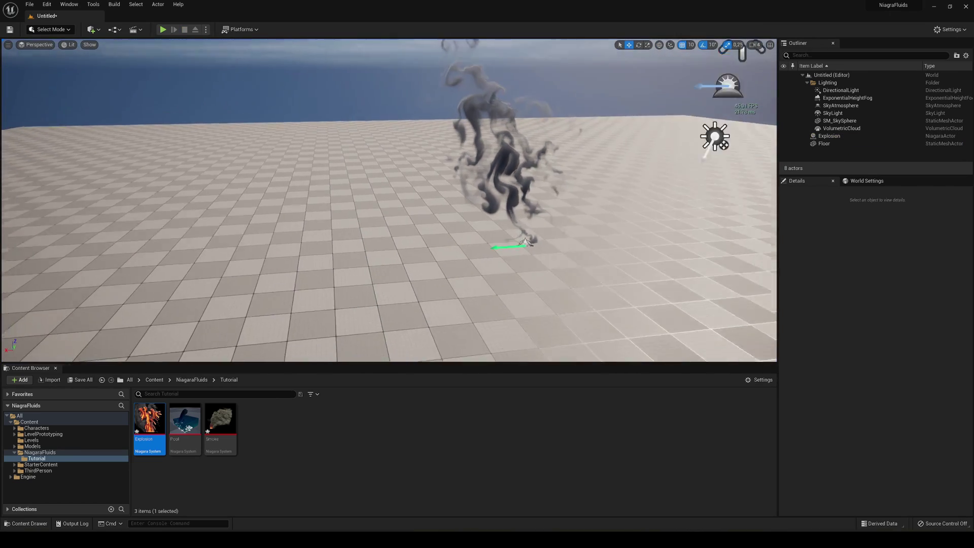
Frame the Explosion actor, then select SM_SkySphere and delete it.
right_drag(304, 218, 345, 217)
click(456, 233)
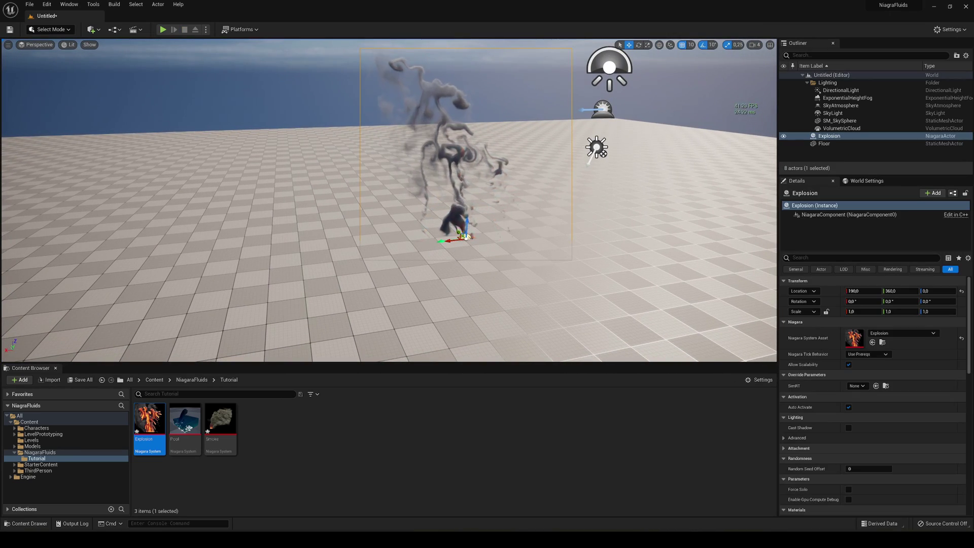
key(f)
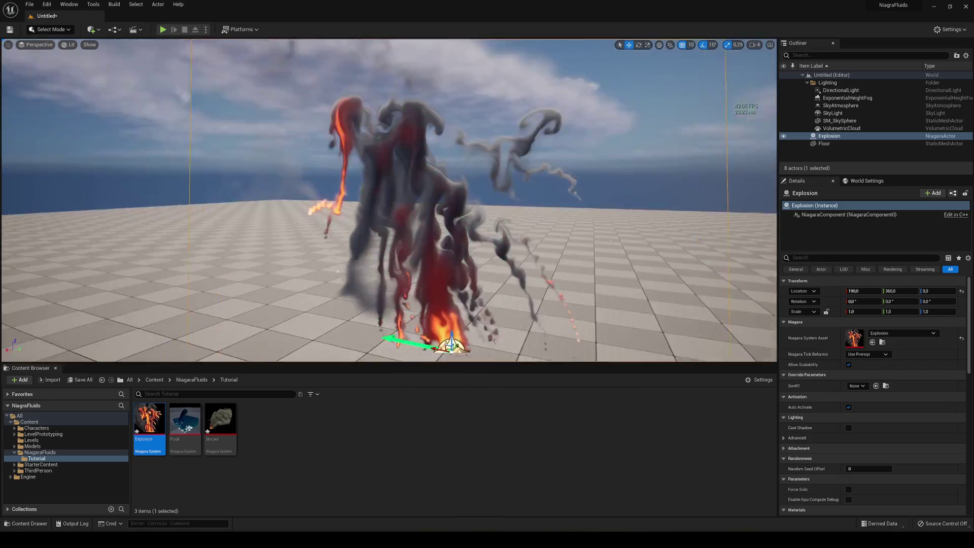
mouse_move(388, 198)
alt+mouse_down()
mouse_move(487, 198)
mouse_move(487, 290)
mouse_move(487, 199)
mouse_move(534, 190)
mouse_move(487, 244)
alt+mouse_up()
scroll(390, 197, up, 3)
scroll(390, 198, down, 3)
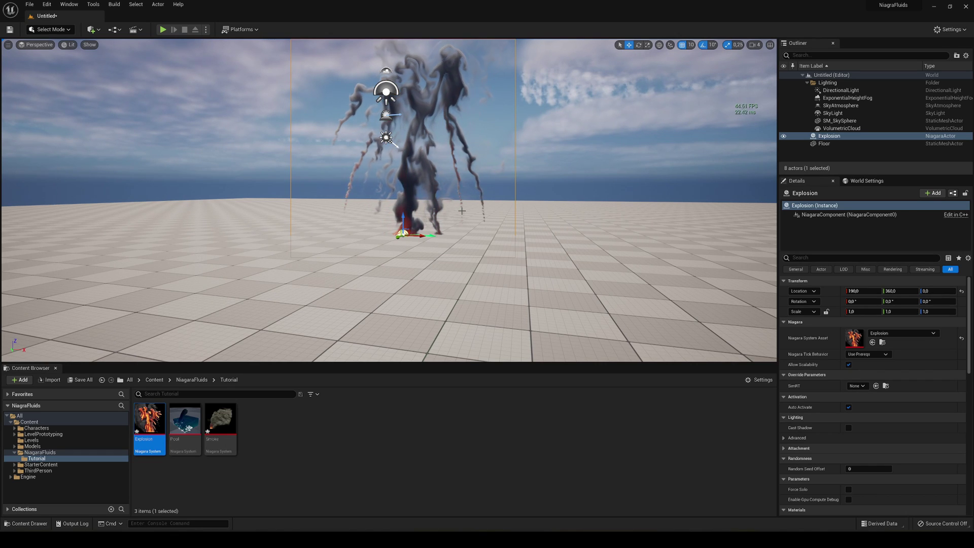
click(578, 114)
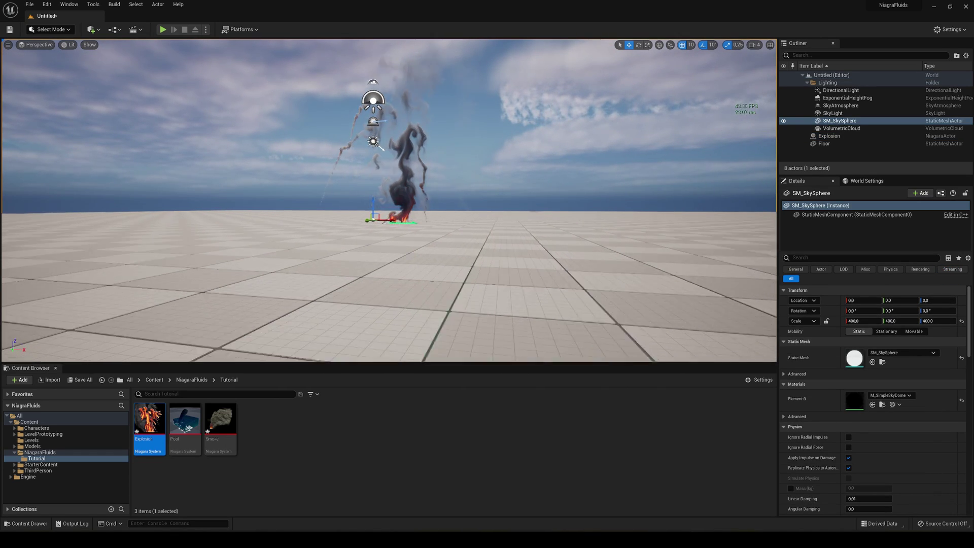
scroll(390, 198, up, 3)
scroll(390, 198, up, 3)
mouse_move(390, 198)
alt+mouse_down()
mouse_move(382, 360)
mouse_move(396, 252)
alt+mouse_up()
scroll(382, 359, down, 3)
scroll(397, 290, up, 5)
scroll(395, 289, down, 5)
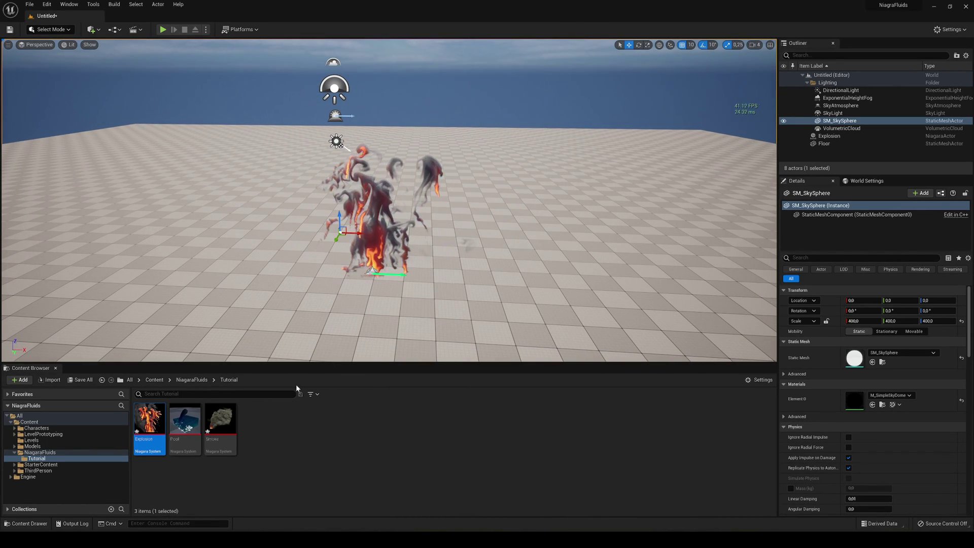
key(Delete)
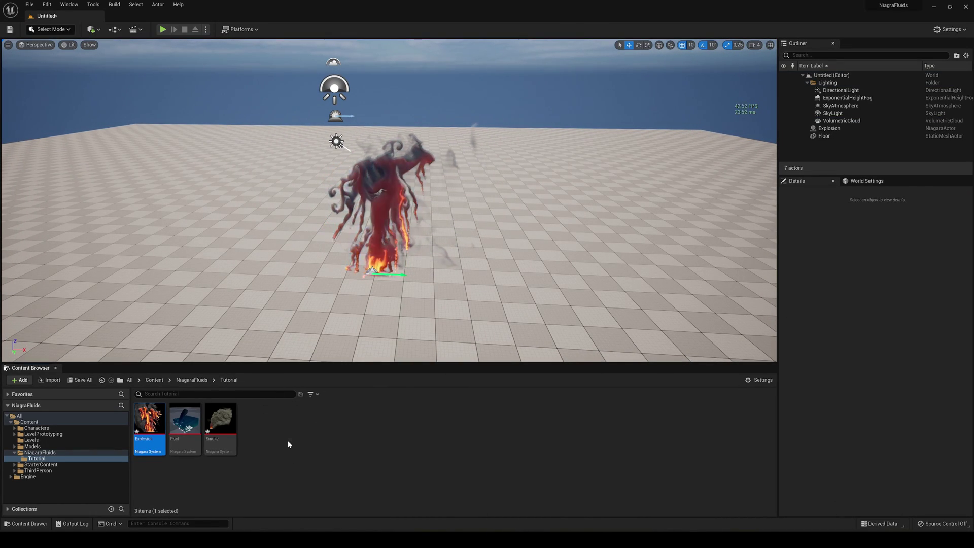
Create a Grid 3D Gas Particle Advection system named ring and place it in the level.
right_click(287, 440)
click(458, 337)
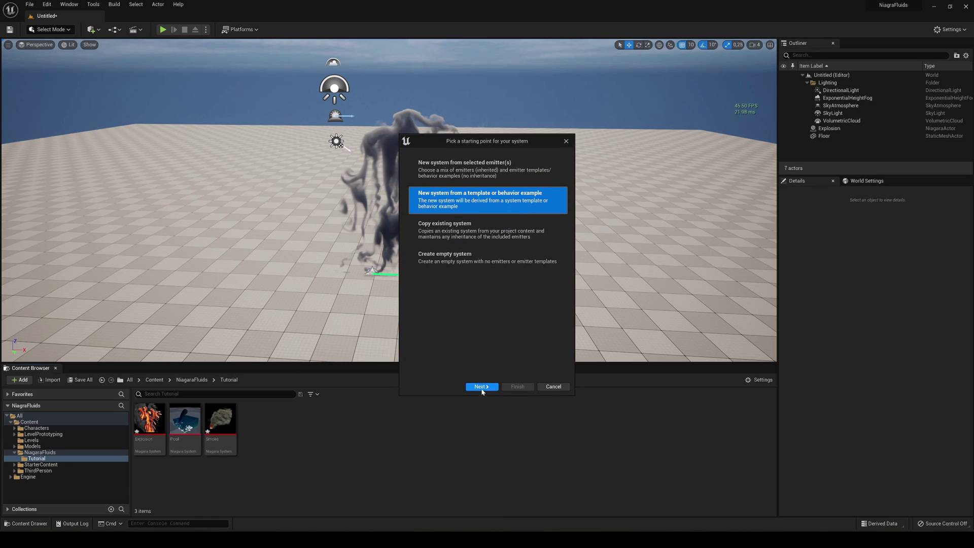
click(484, 388)
click(484, 313)
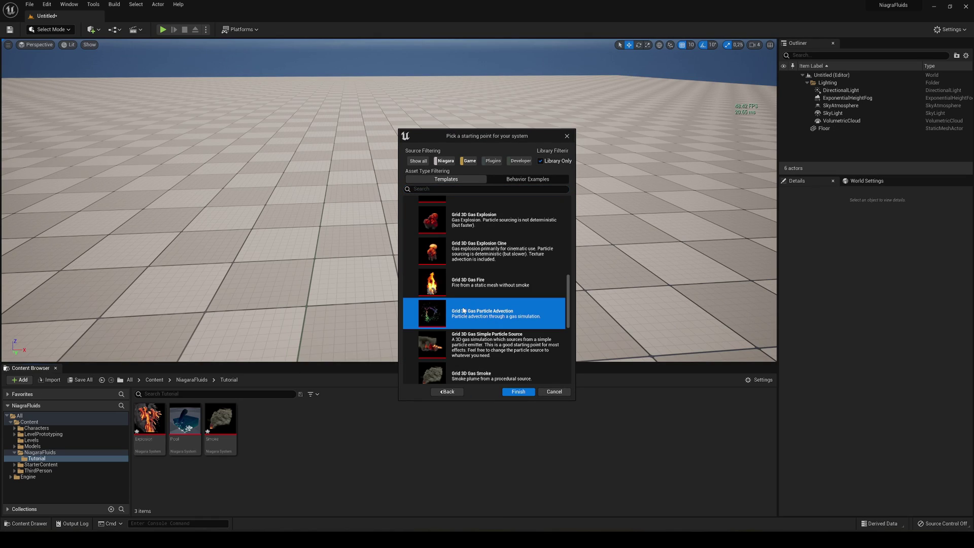
click(517, 392)
text(Ing)
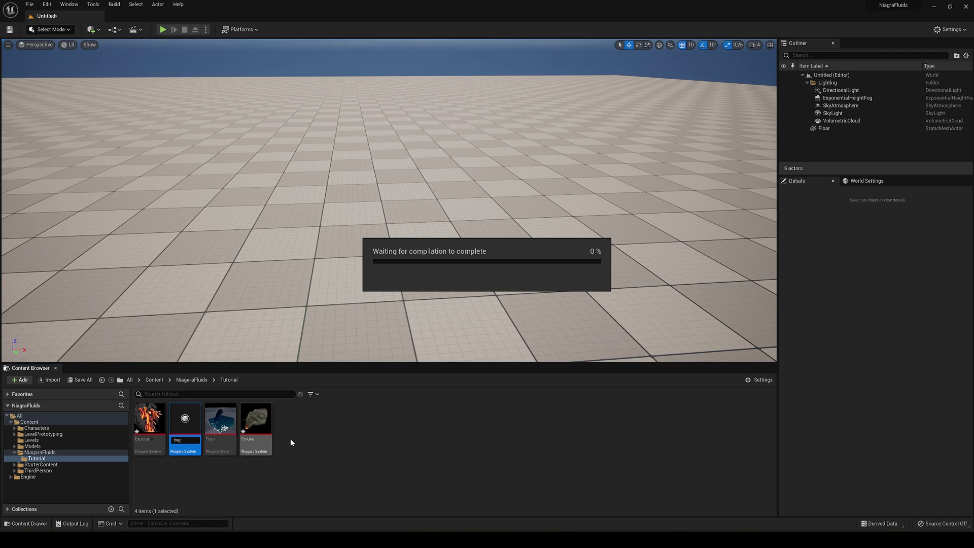
key(Return)
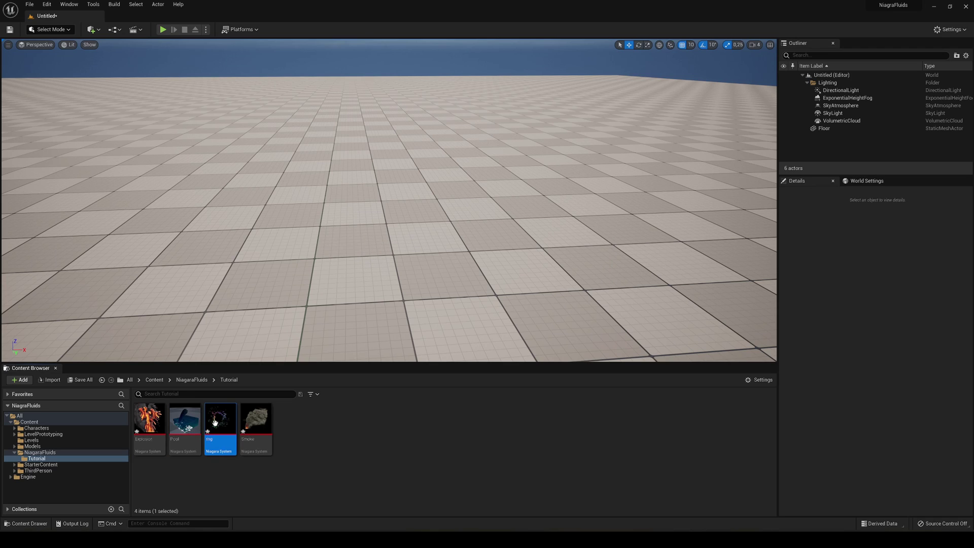
drag(215, 423, 326, 215)
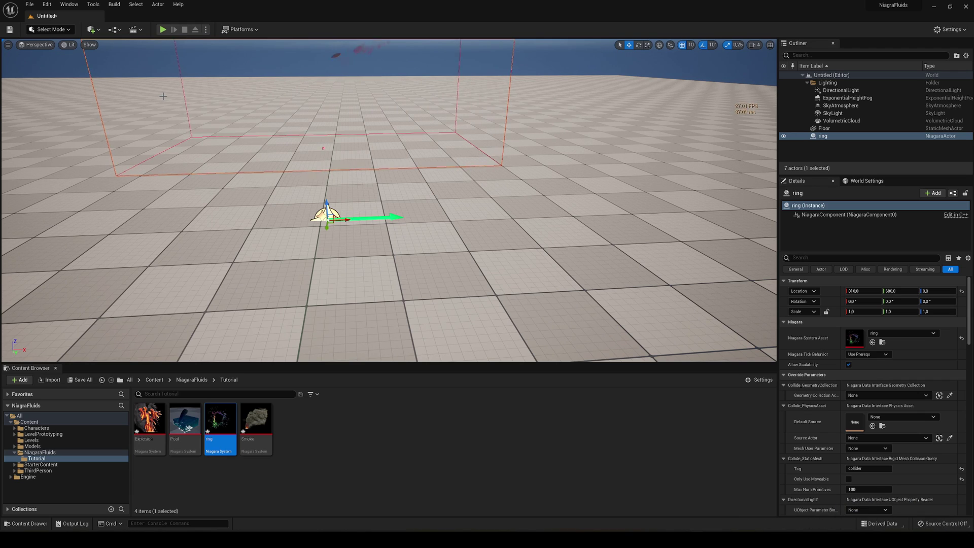
Play-test the level, running the character near the ring volume, then stop playing.
click(163, 30)
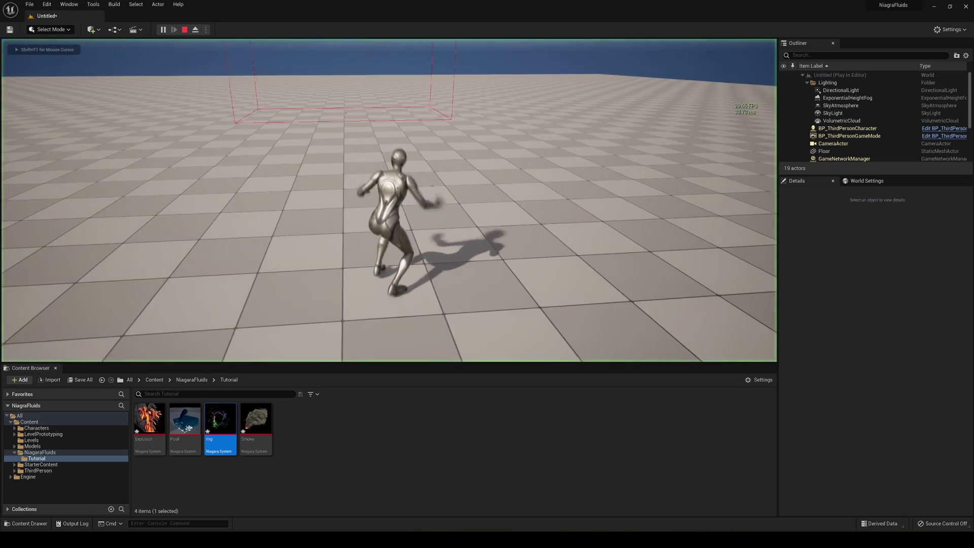
key(w)
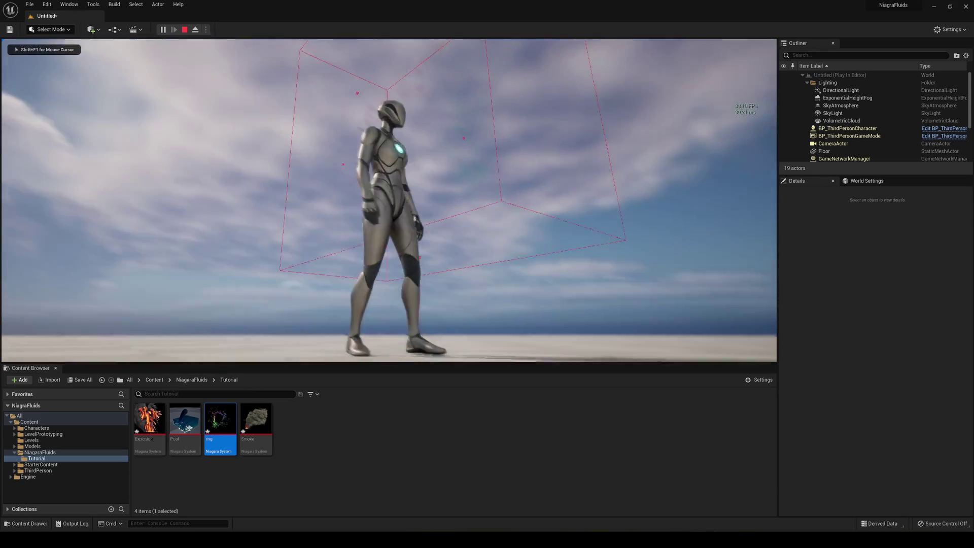
key(w)
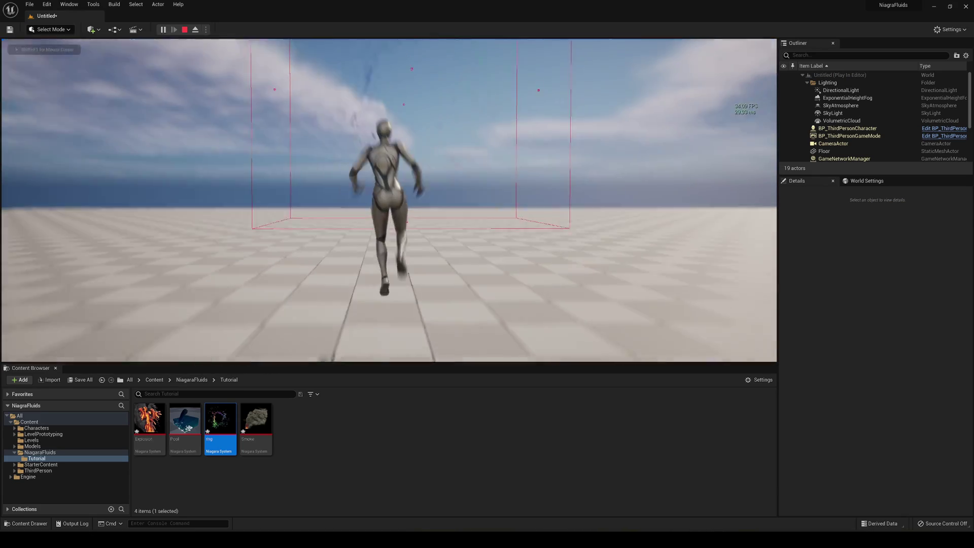
key(Escape)
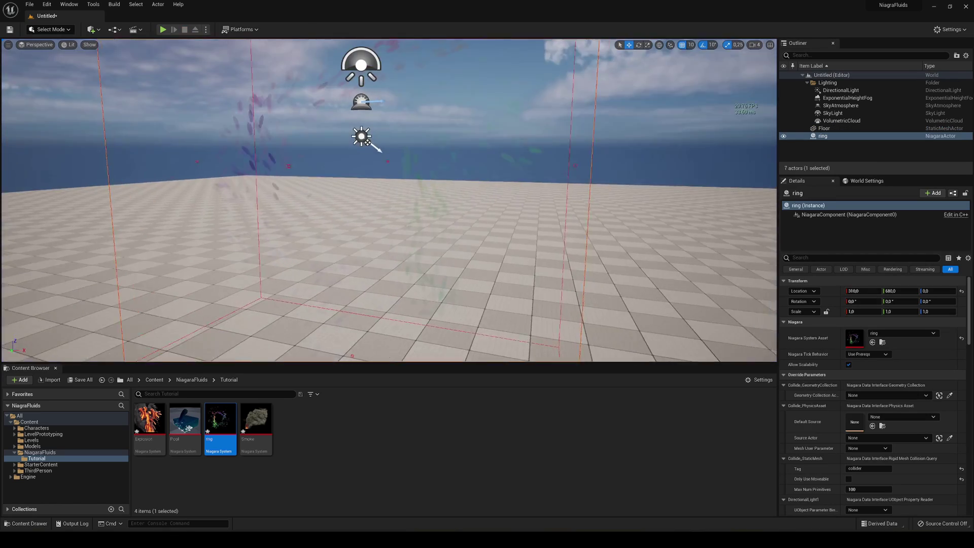
Enlarge the ring's WorldSpaceSize X and orbit closer to view the swirling particles.
right_drag(388, 228, 426, 214)
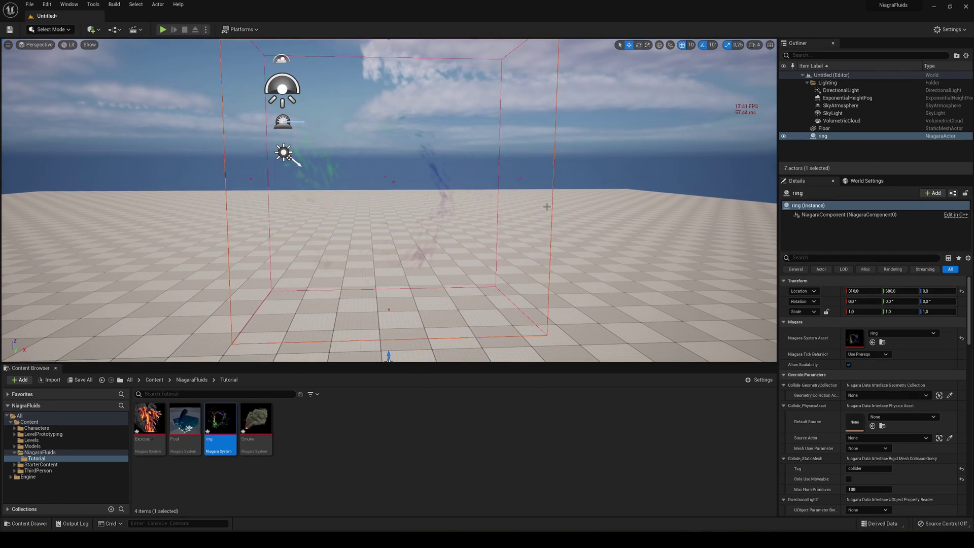
scroll(845, 441, down, 2)
scroll(825, 432, down, 2)
scroll(826, 432, down, 1)
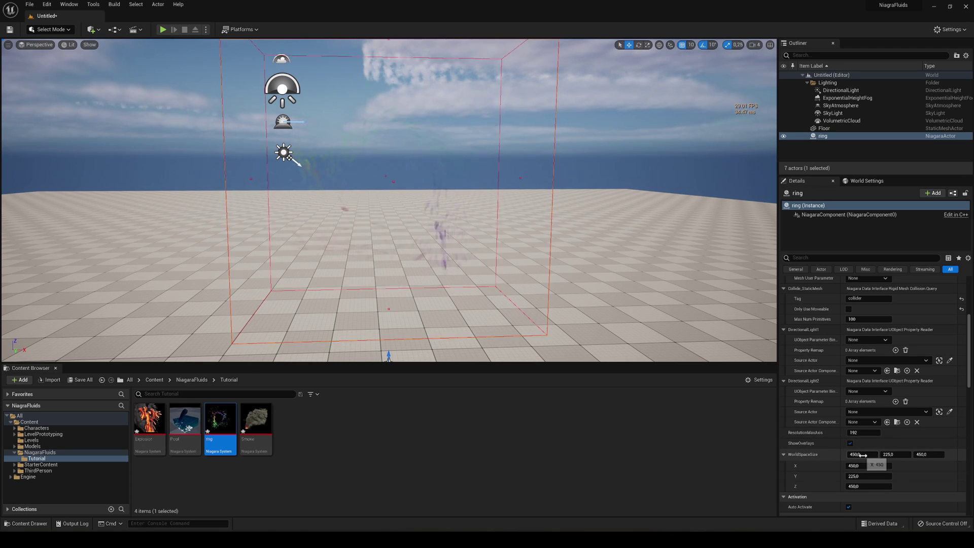
drag(862, 455, 947, 455)
key(f)
mouse_move(381, 229)
right_down()
mouse_move(4, 202)
mouse_move(4, 213)
right_up()
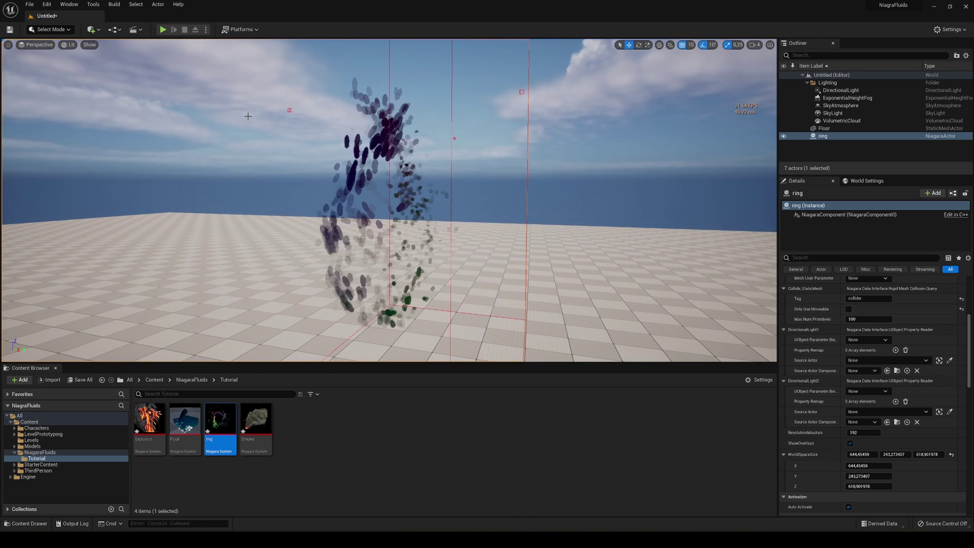
Delete the ring actor from the level and clear the selection.
key(Delete)
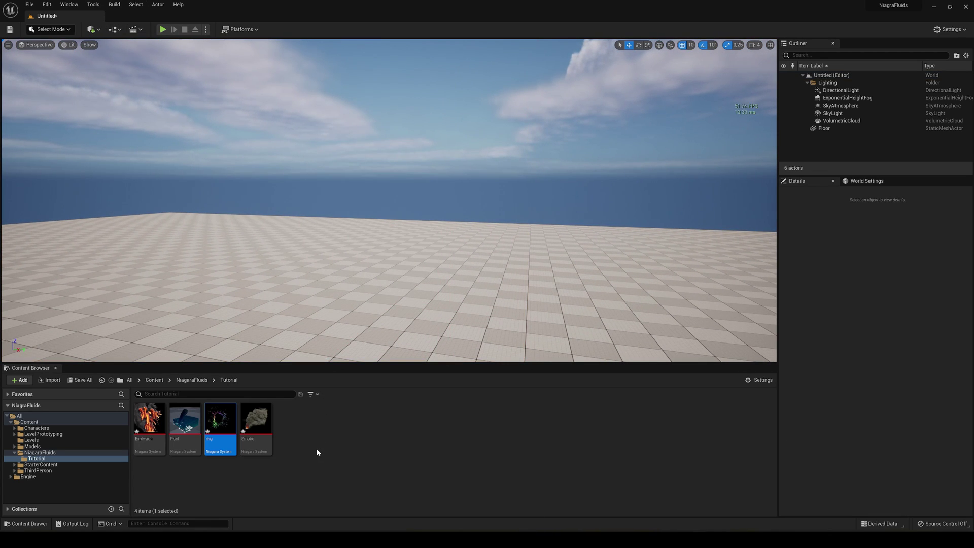
click(317, 453)
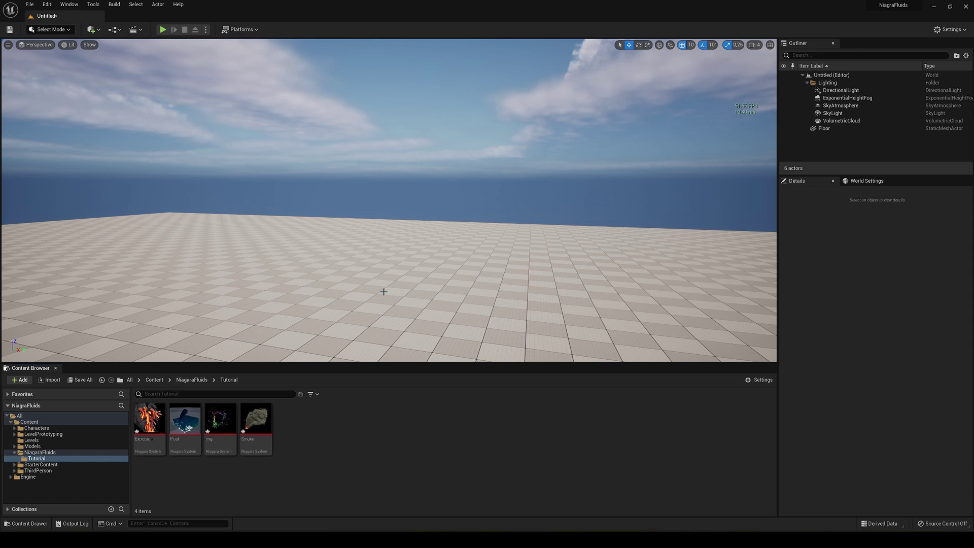
click(45, 4)
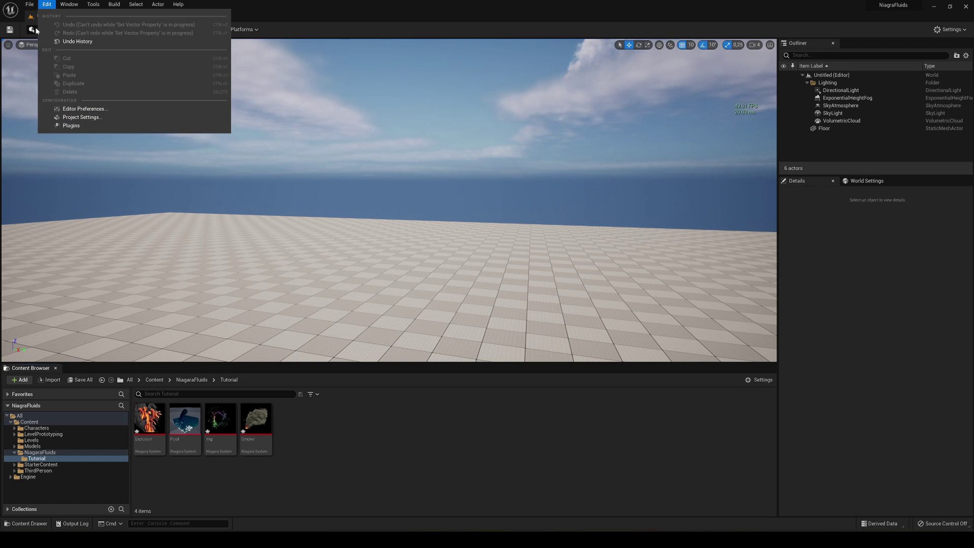
right_drag(449, 192, 446, 189)
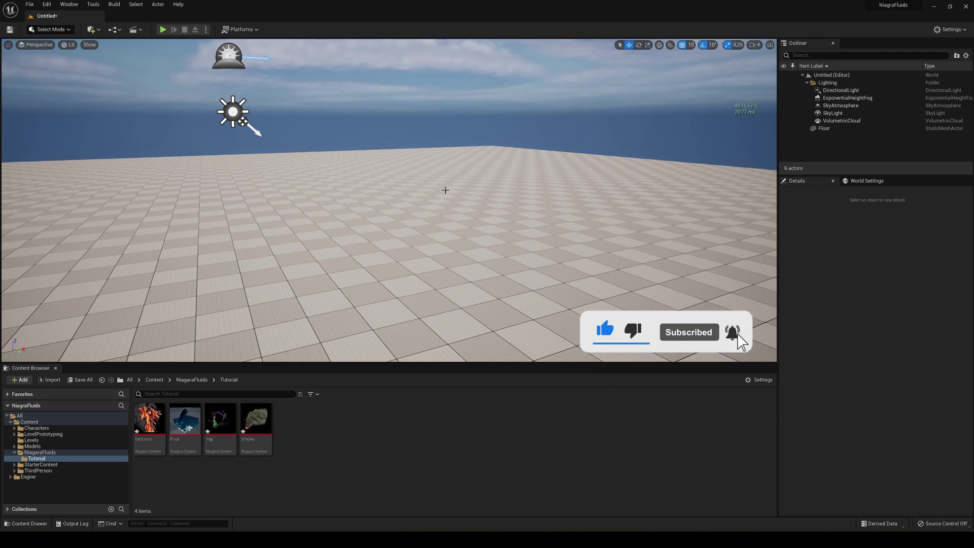
Load the RealtimeSimulation level from Content/Levels, choosing Don't Save.
click(154, 379)
double_click(221, 426)
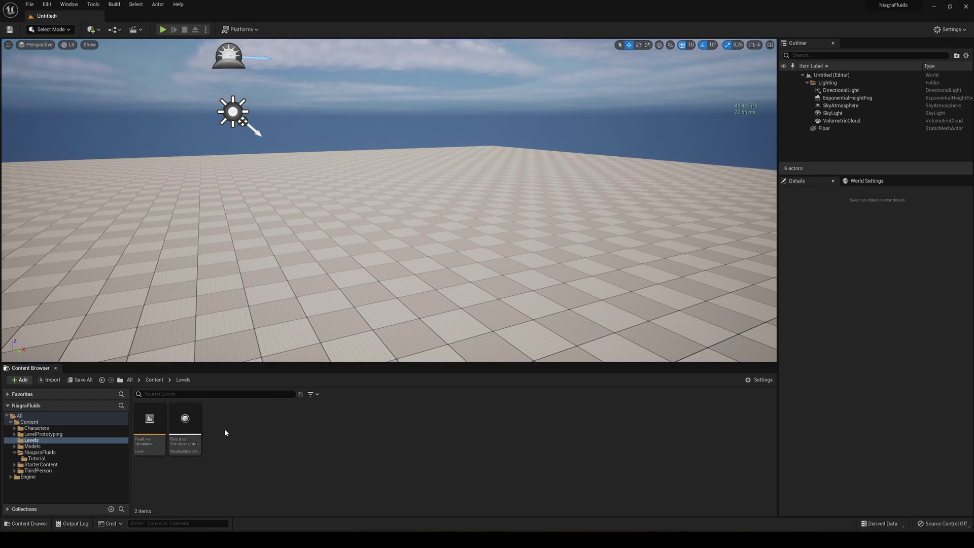
click(152, 432)
double_click(153, 431)
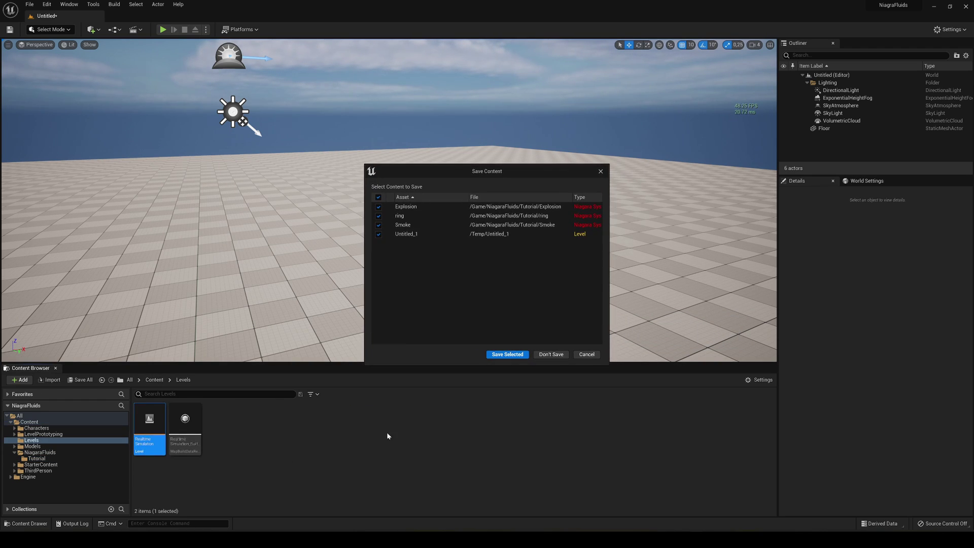
click(552, 356)
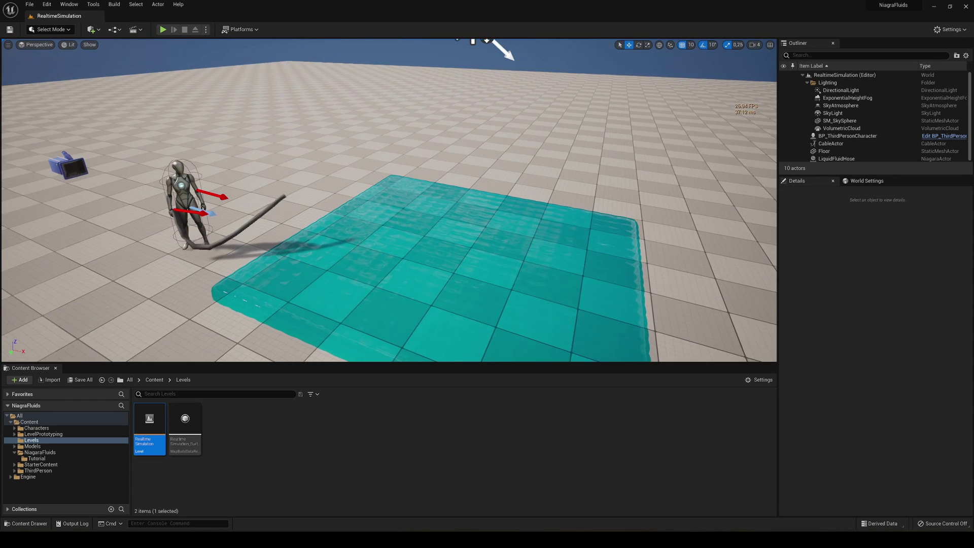
right_drag(552, 355, 199, 65)
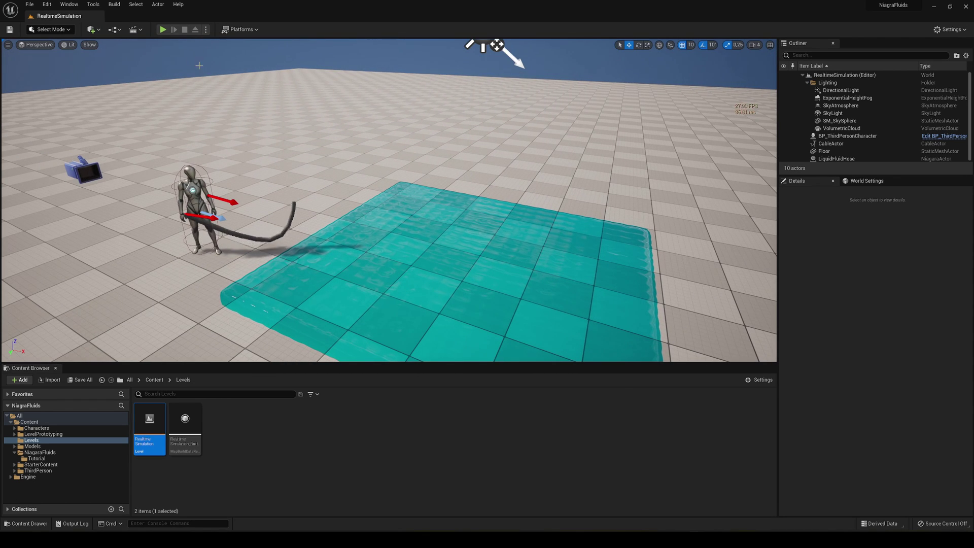
click(162, 29)
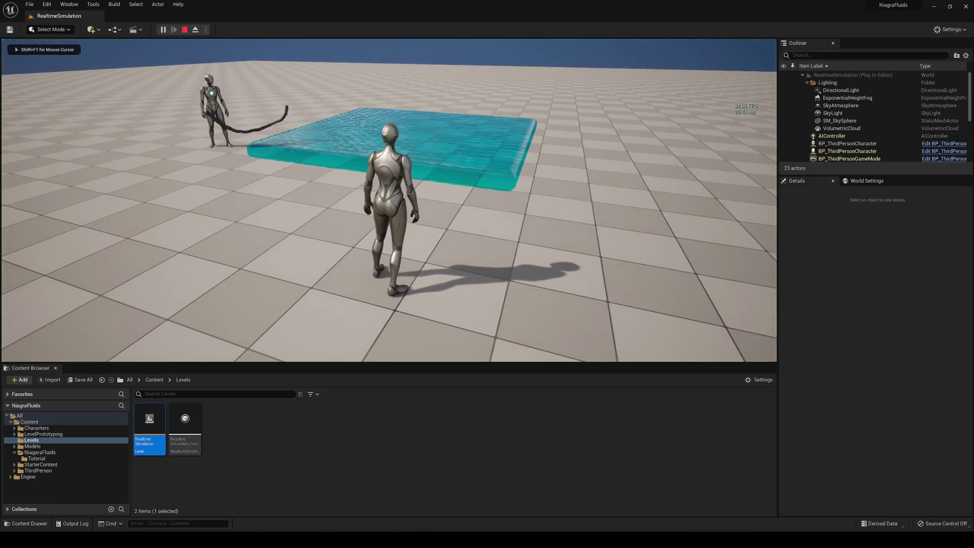
key(w)
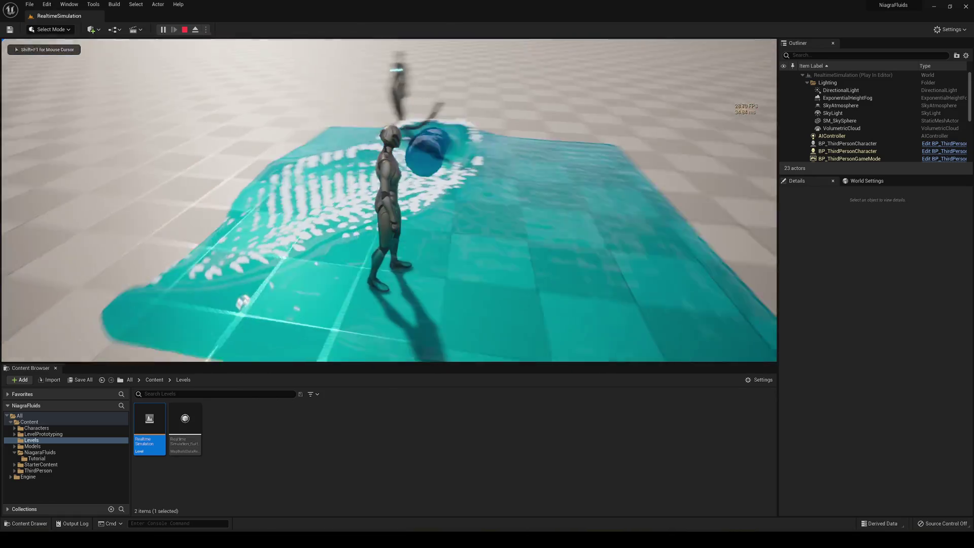
key(w)
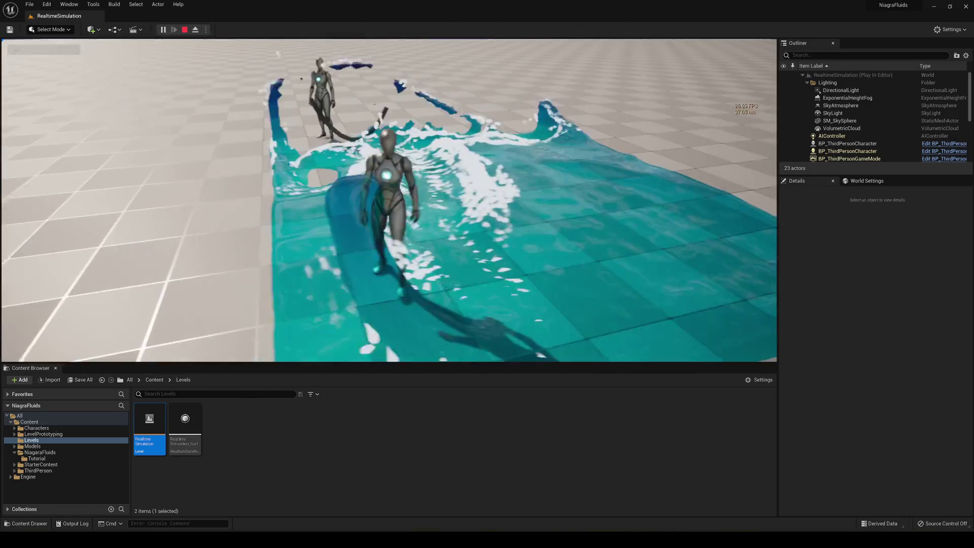
key(w)
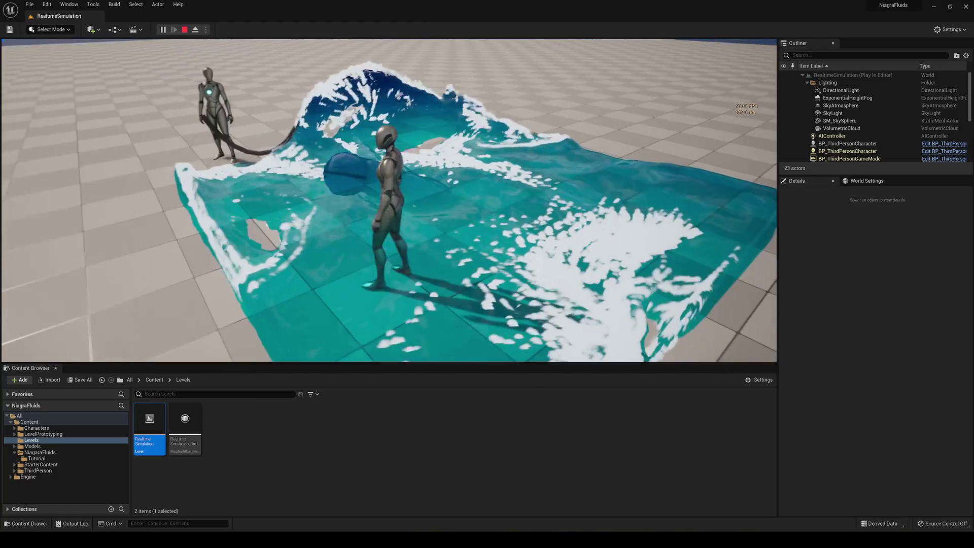
key(w)
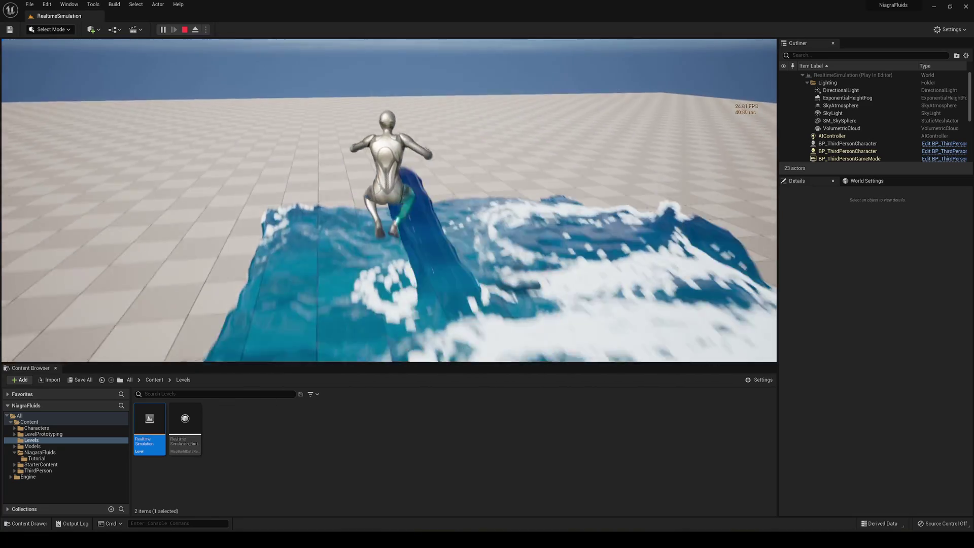
key(Escape)
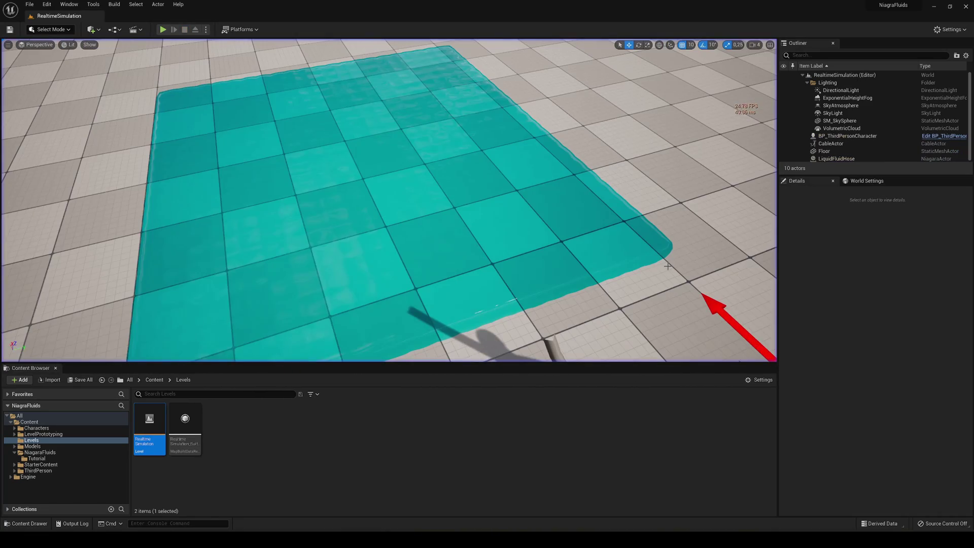